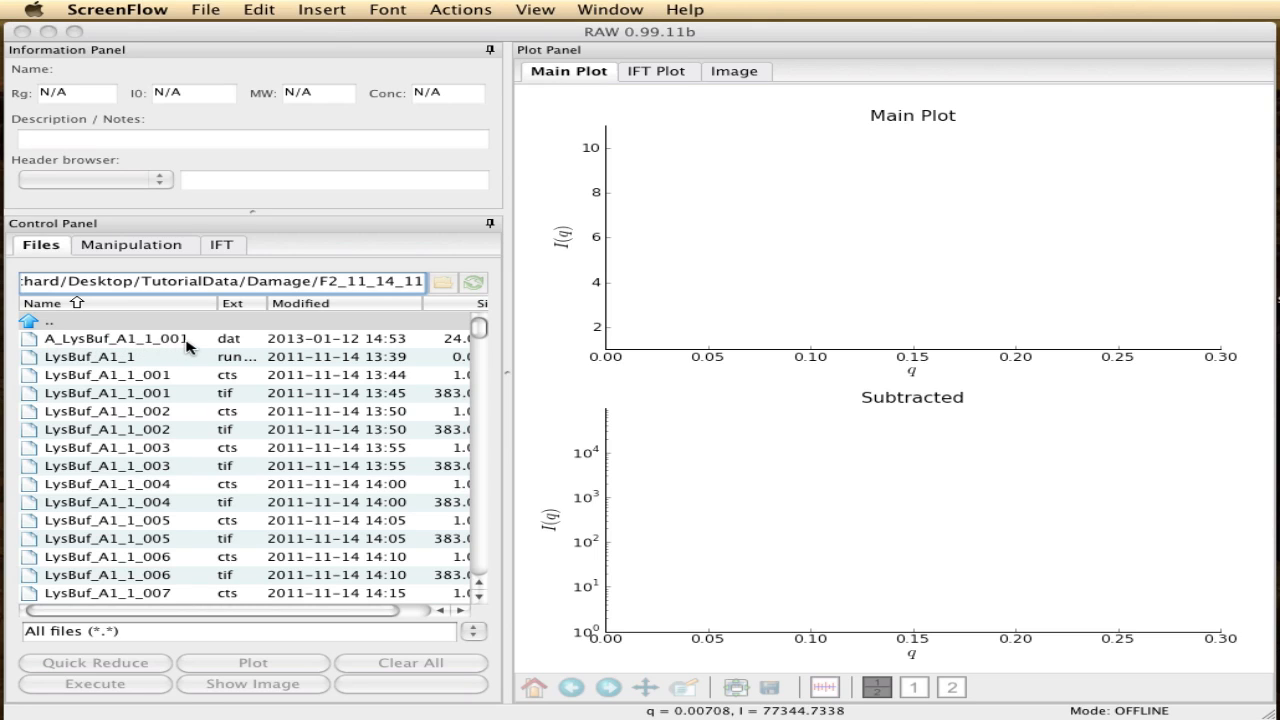
- Plot the buffer file A_LysBuf_A1_1_001.dat and set the main plot's axes to Log-Lin
click(187, 346)
double_click(186, 342)
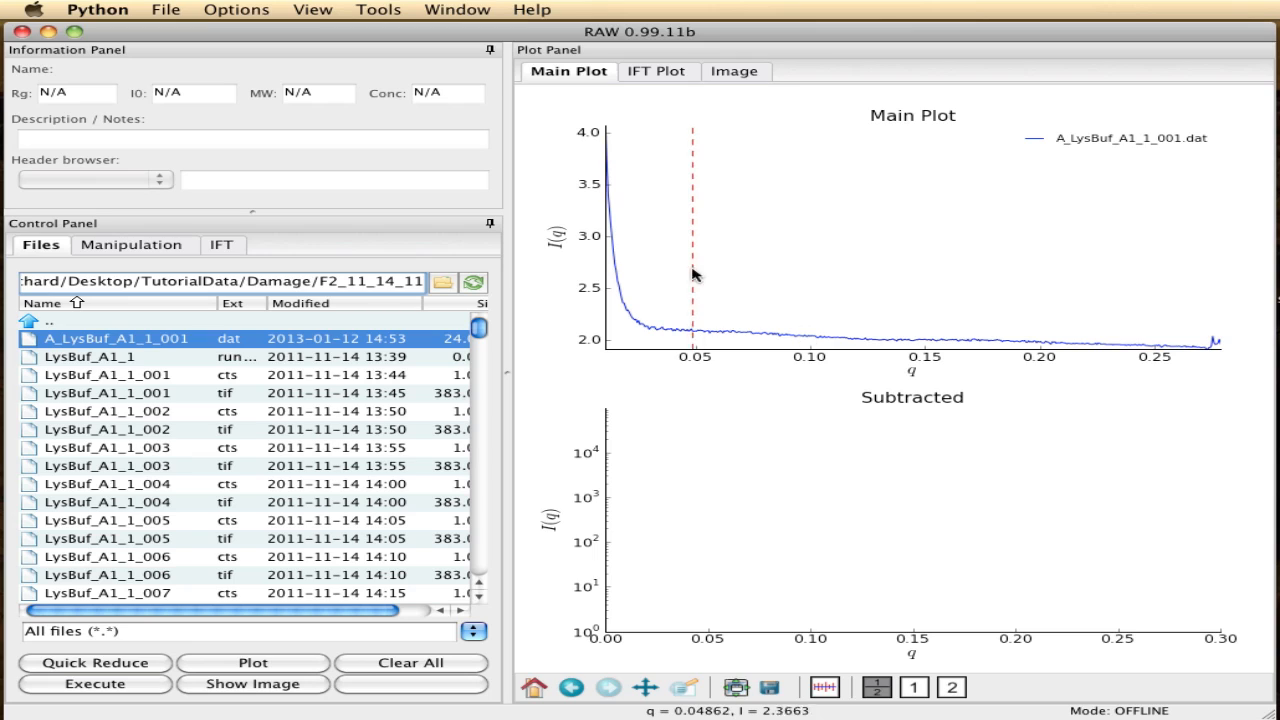
right_click(756, 214)
mouse_move(880, 220)
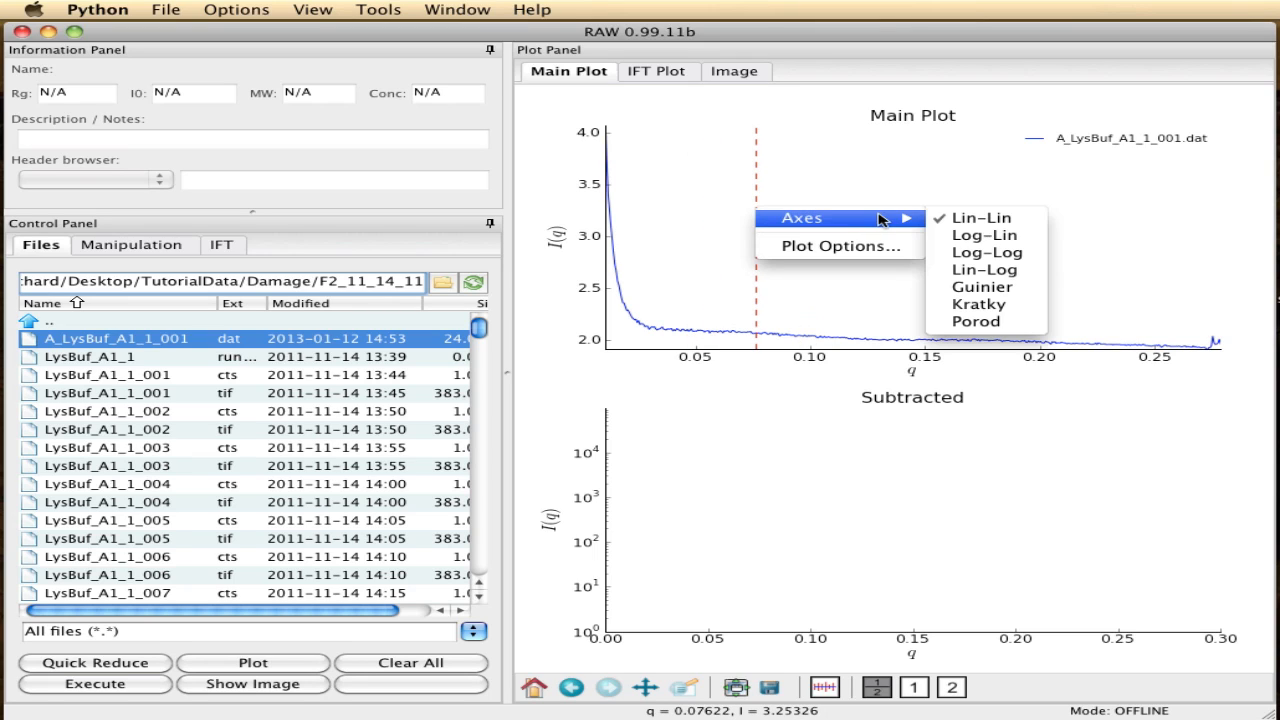
click(966, 236)
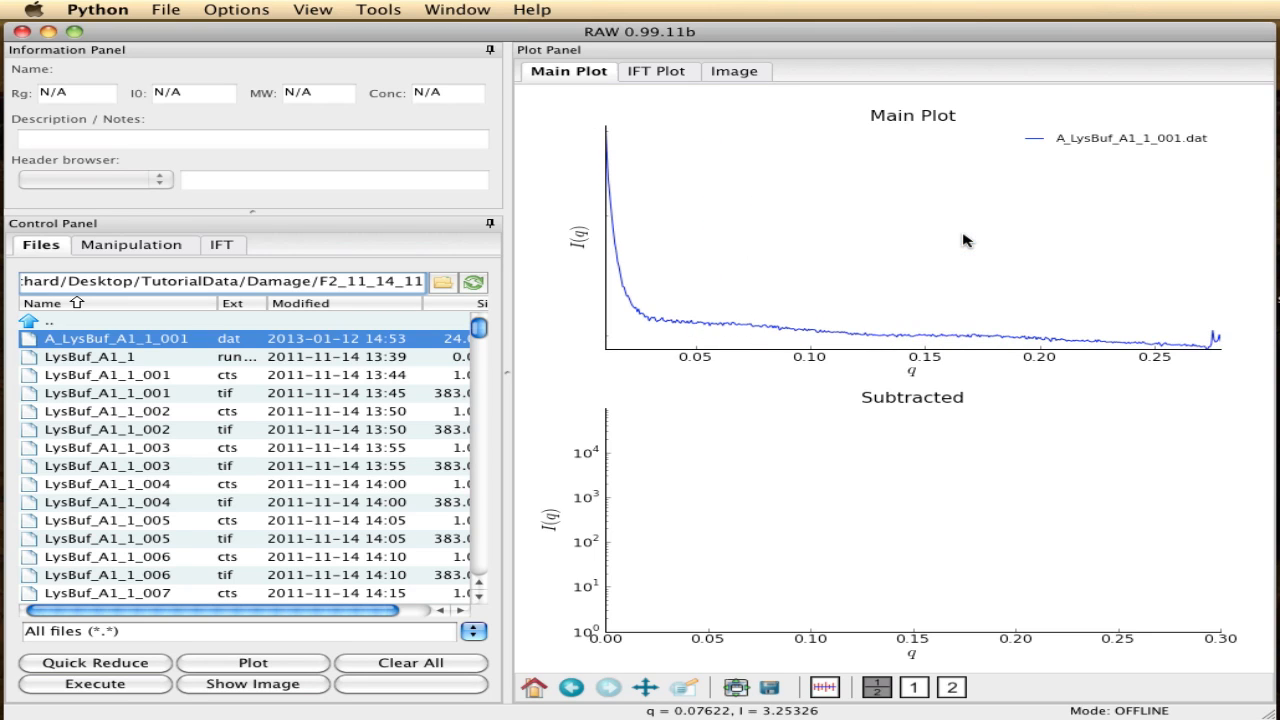
- Filter the file list to DAT files (*.dat) and plot LysDamage_A1_4_001 through LysDamage_A1_4_010
click(473, 631)
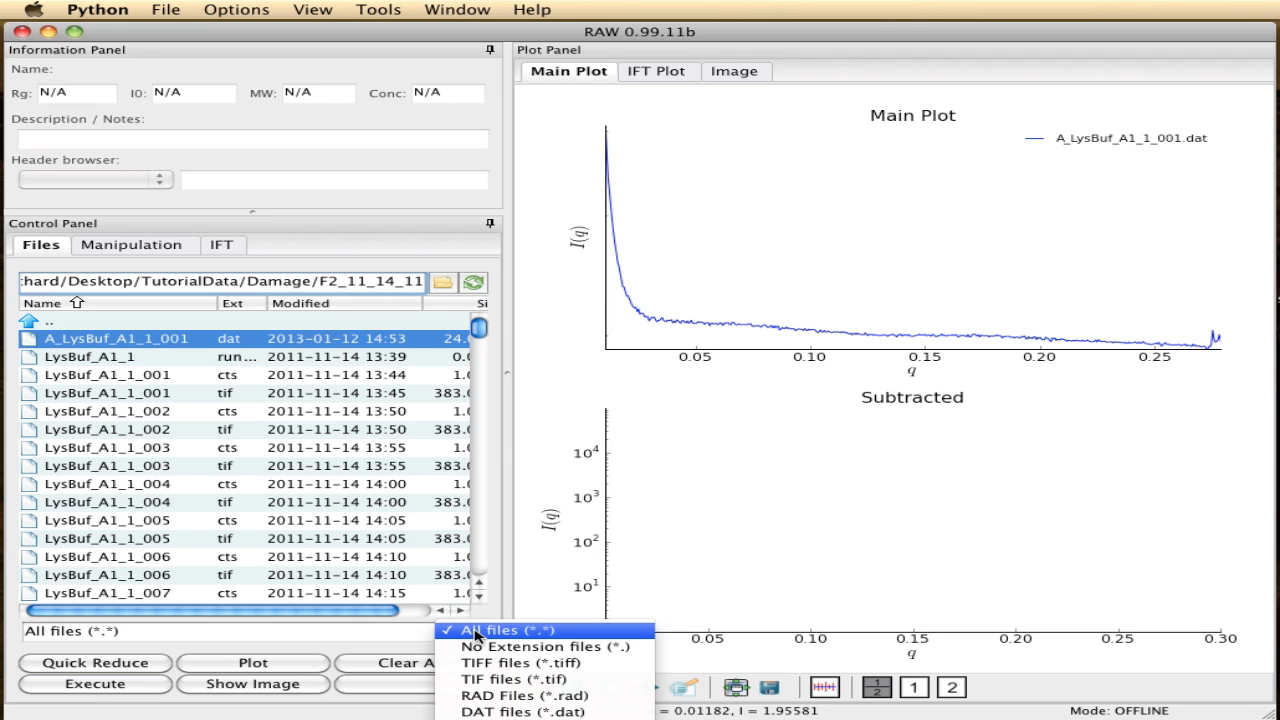
click(476, 712)
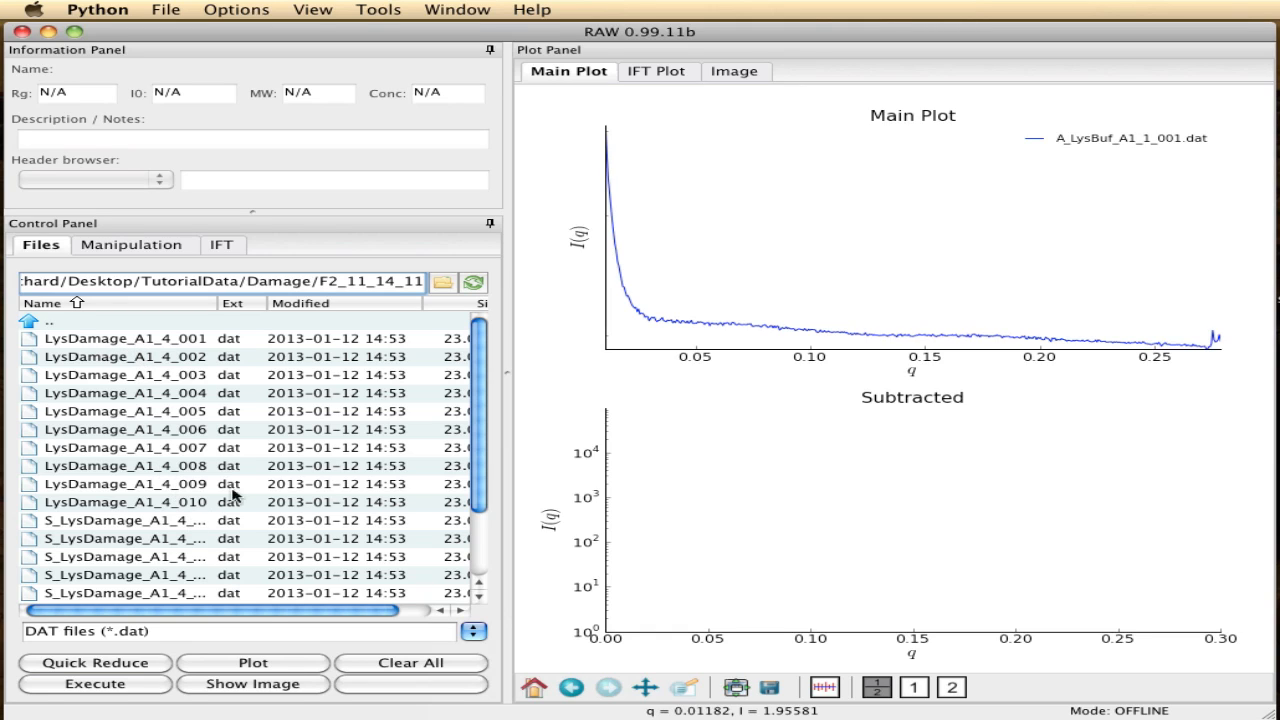
click(131, 346)
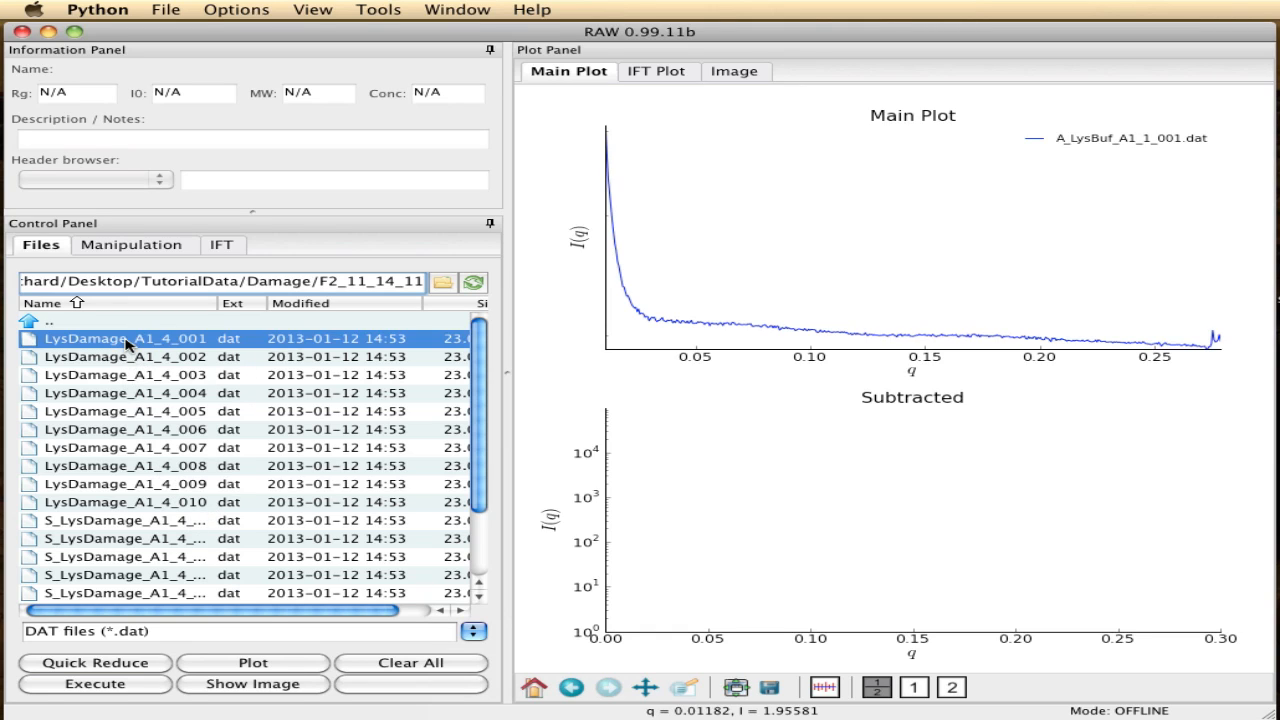
click(139, 509)
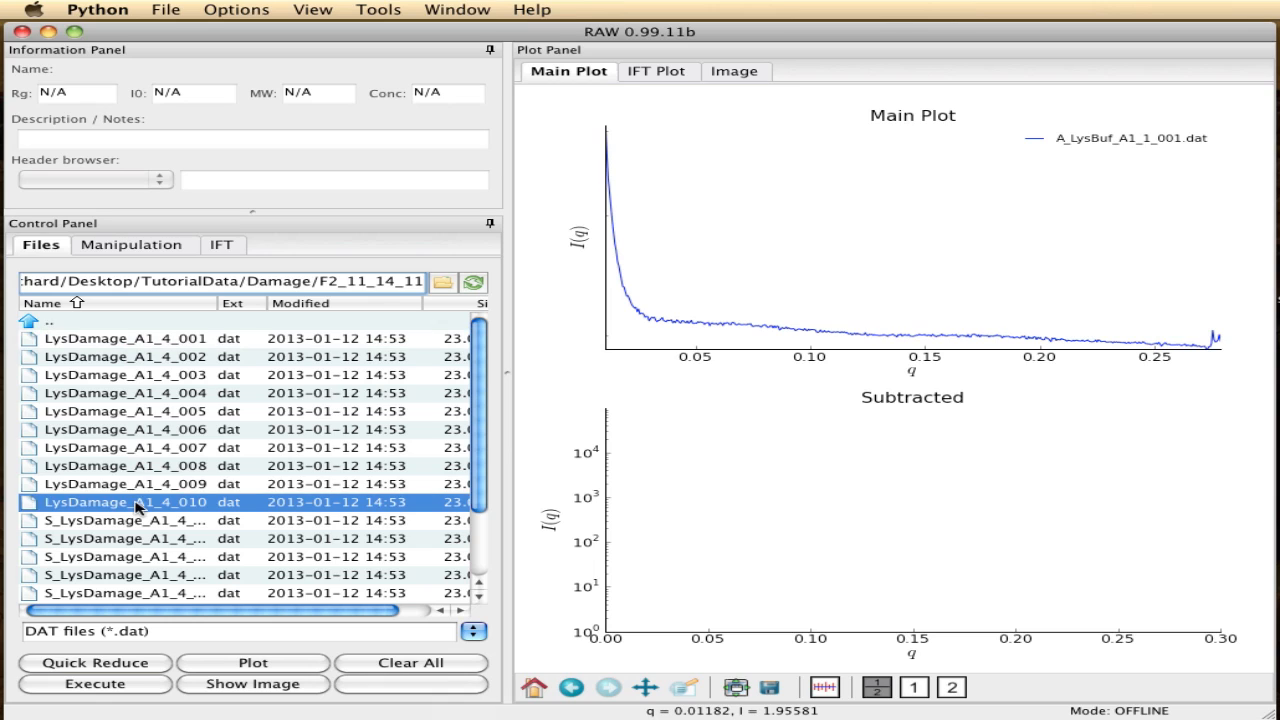
shift+click(131, 340)
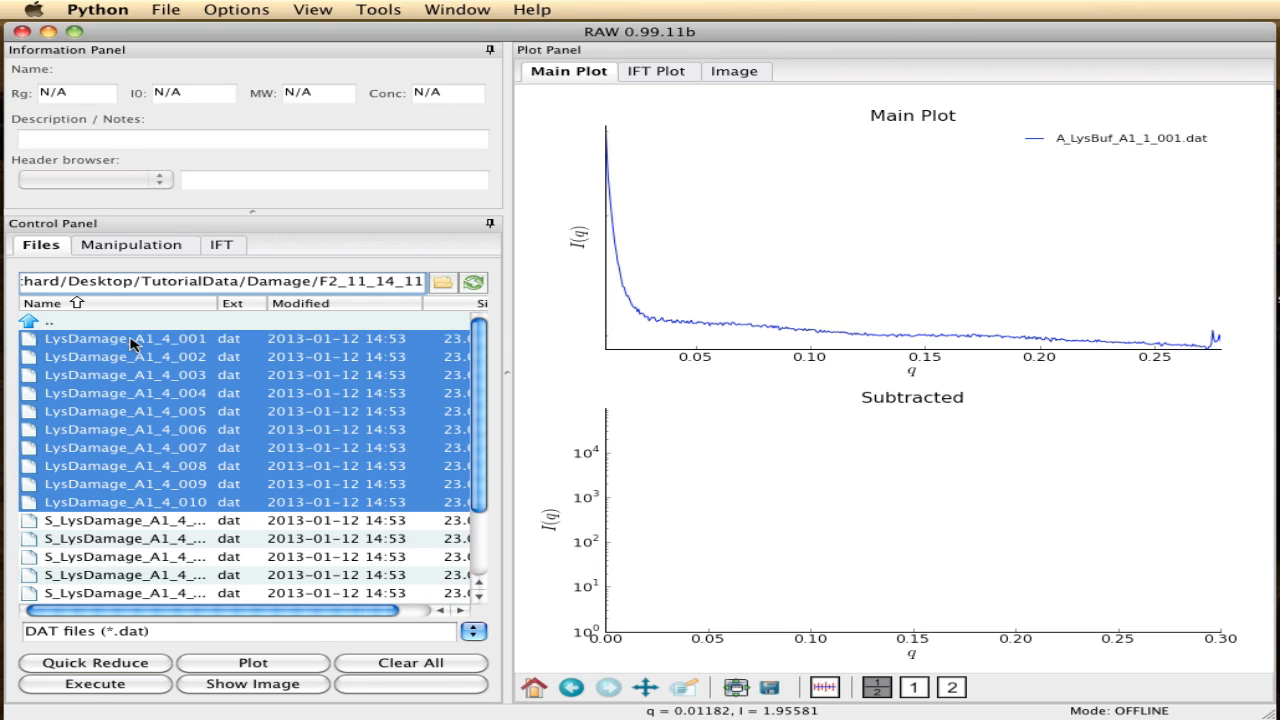
click(270, 667)
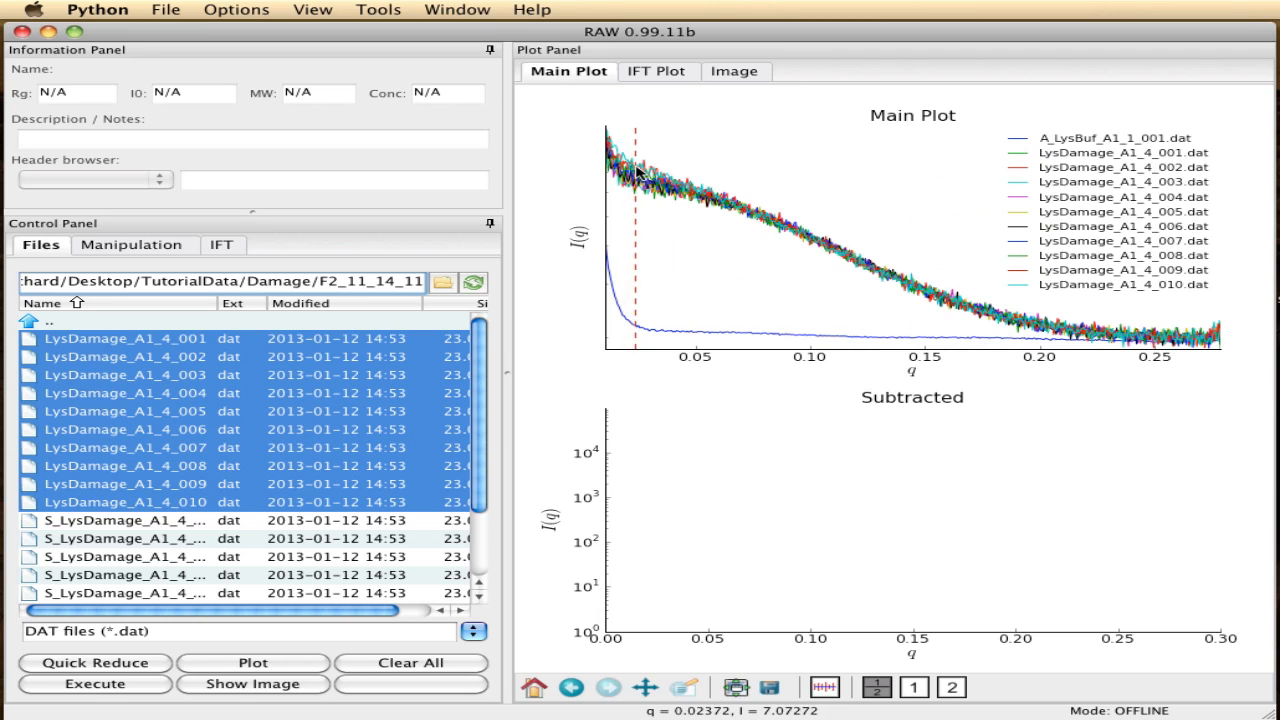
- Collapse all loaded datasets in the manipulation list and show only A_LysBuf_A1_1_001, LysDamage_A1_4_001 and LysDamage_A1_4_010 in the plot
click(137, 247)
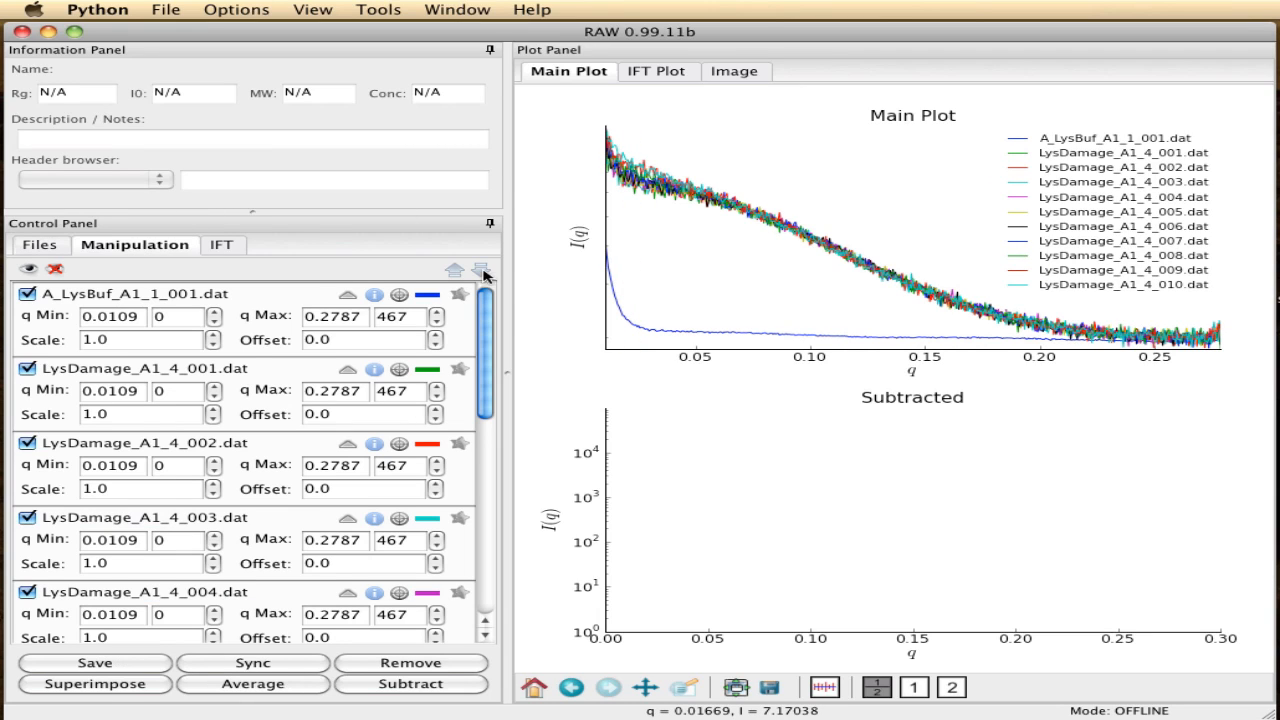
click(455, 272)
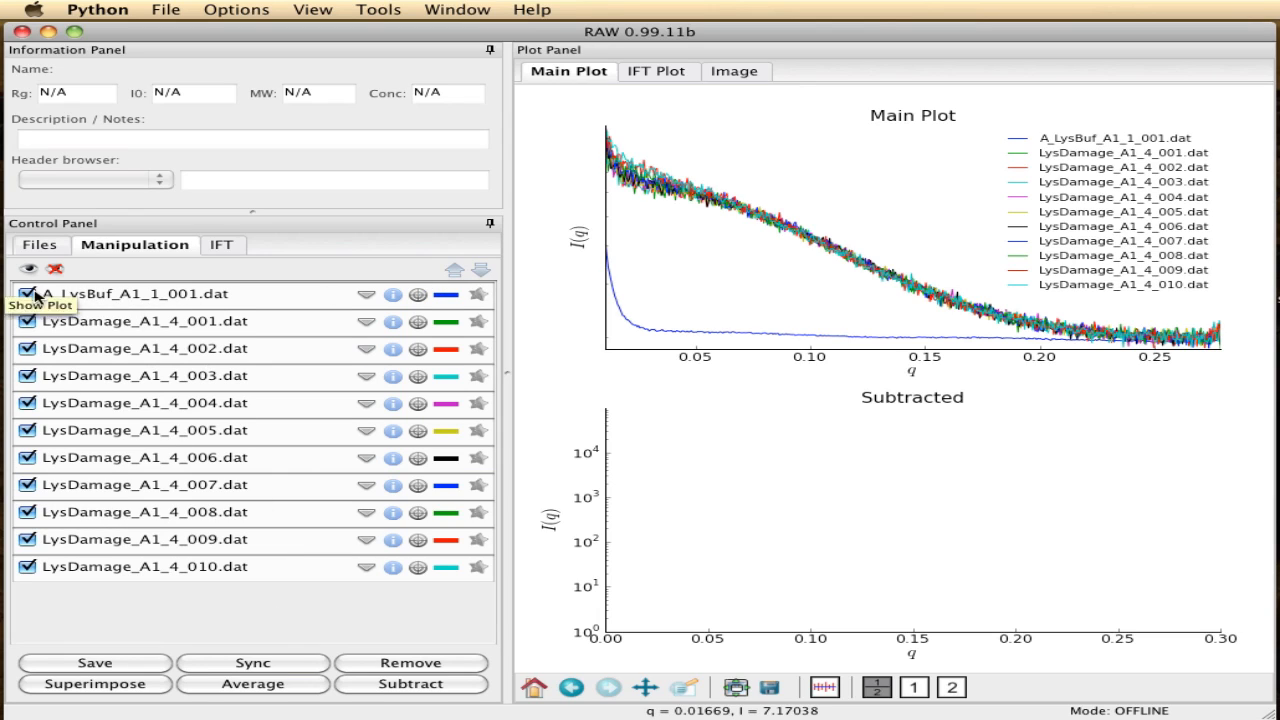
click(55, 270)
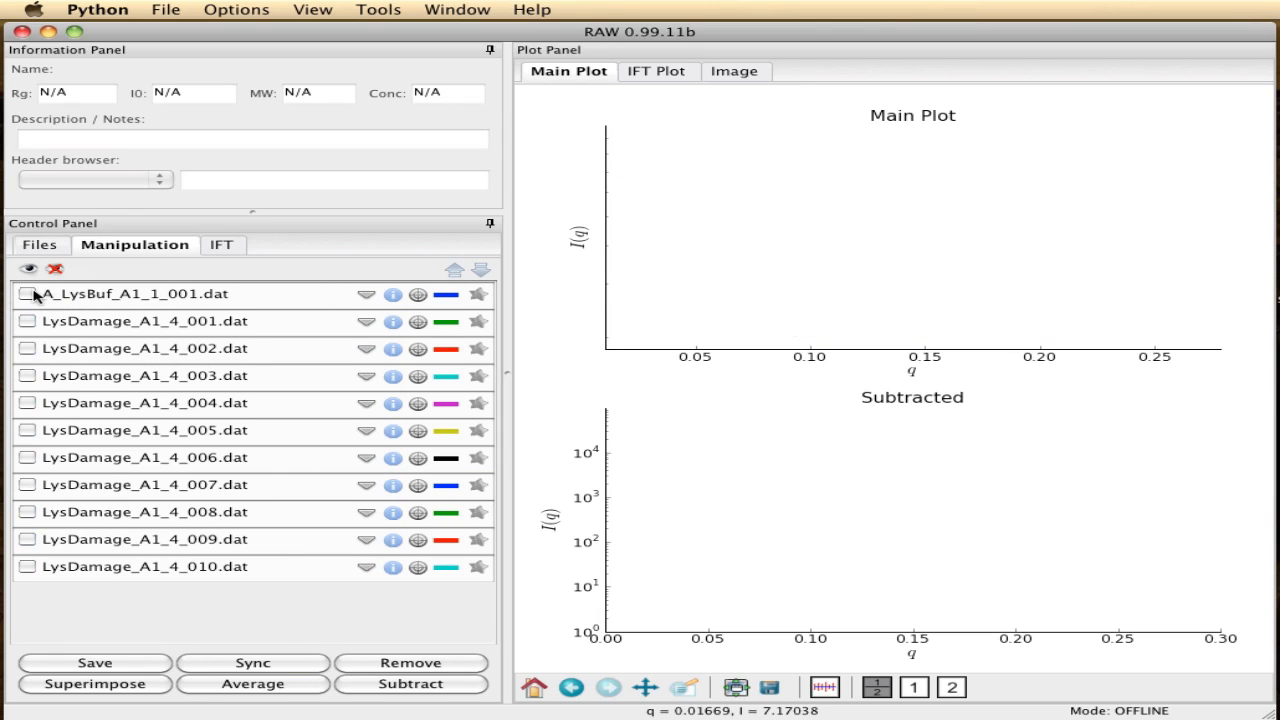
click(27, 294)
click(27, 321)
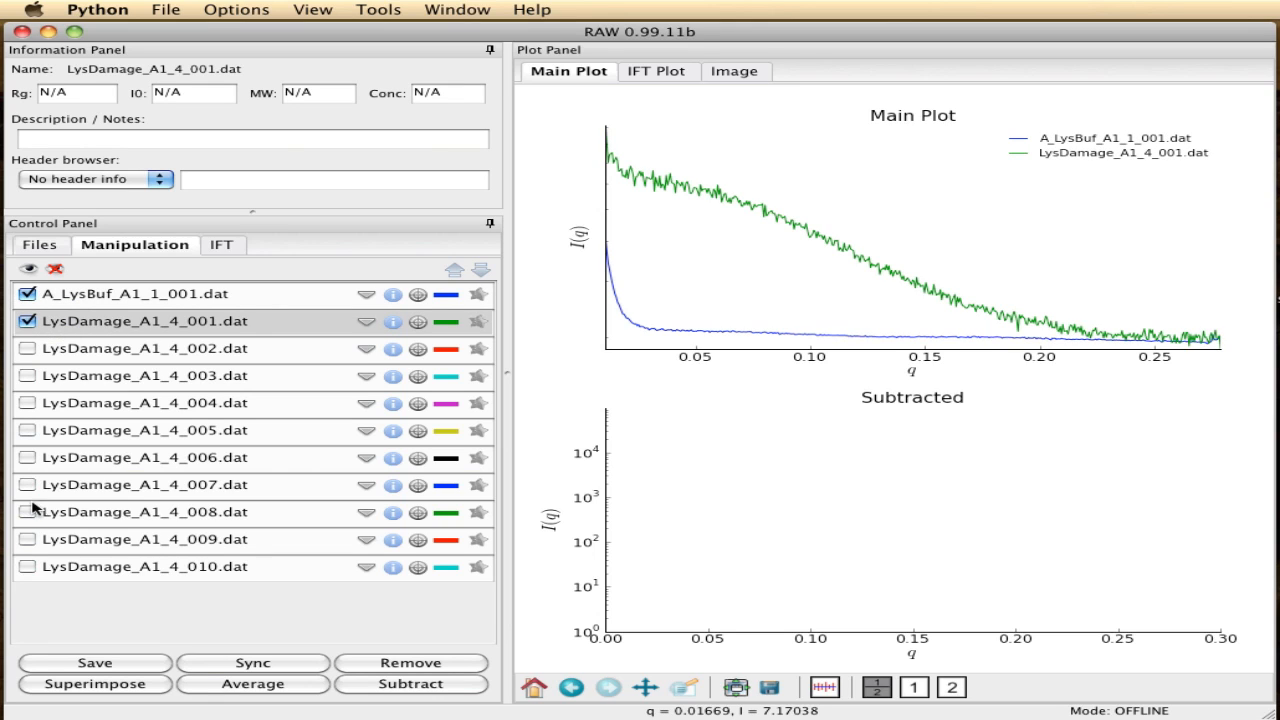
click(27, 567)
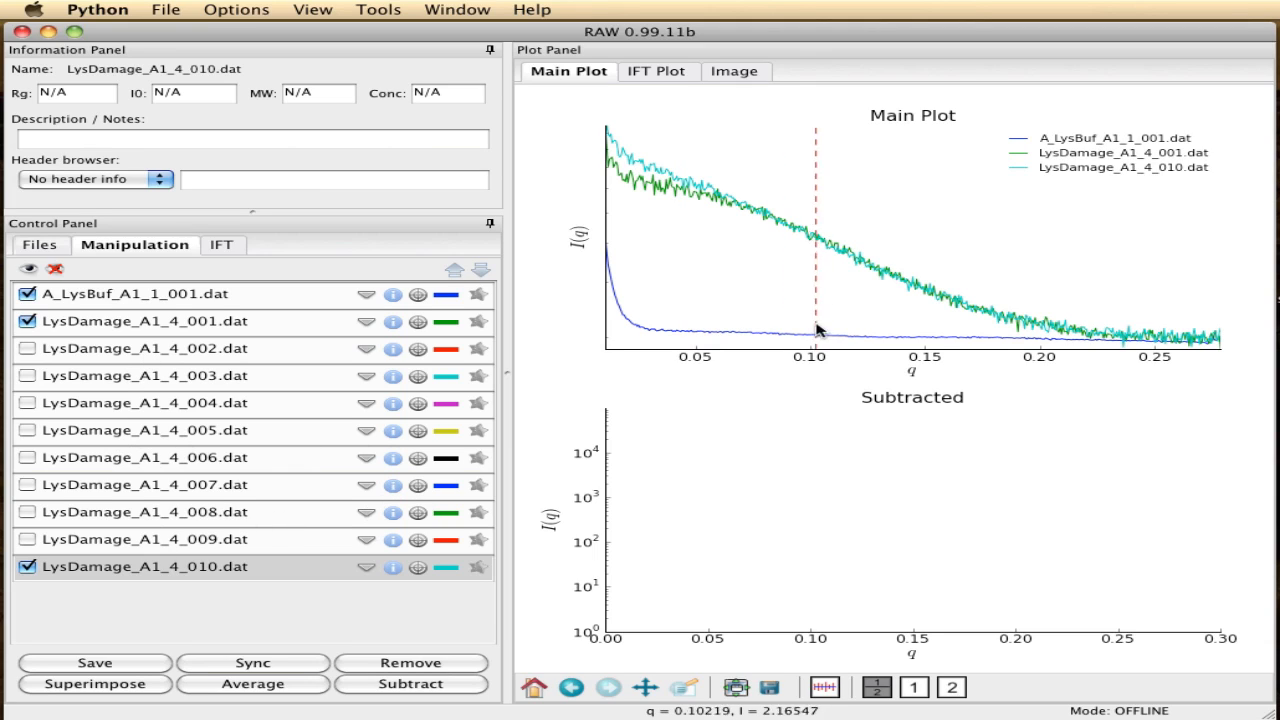
- Add the curves LysDamage_A1_4_009 back through LysDamage_A1_4_005 to the plot one by one for comparison
click(27, 541)
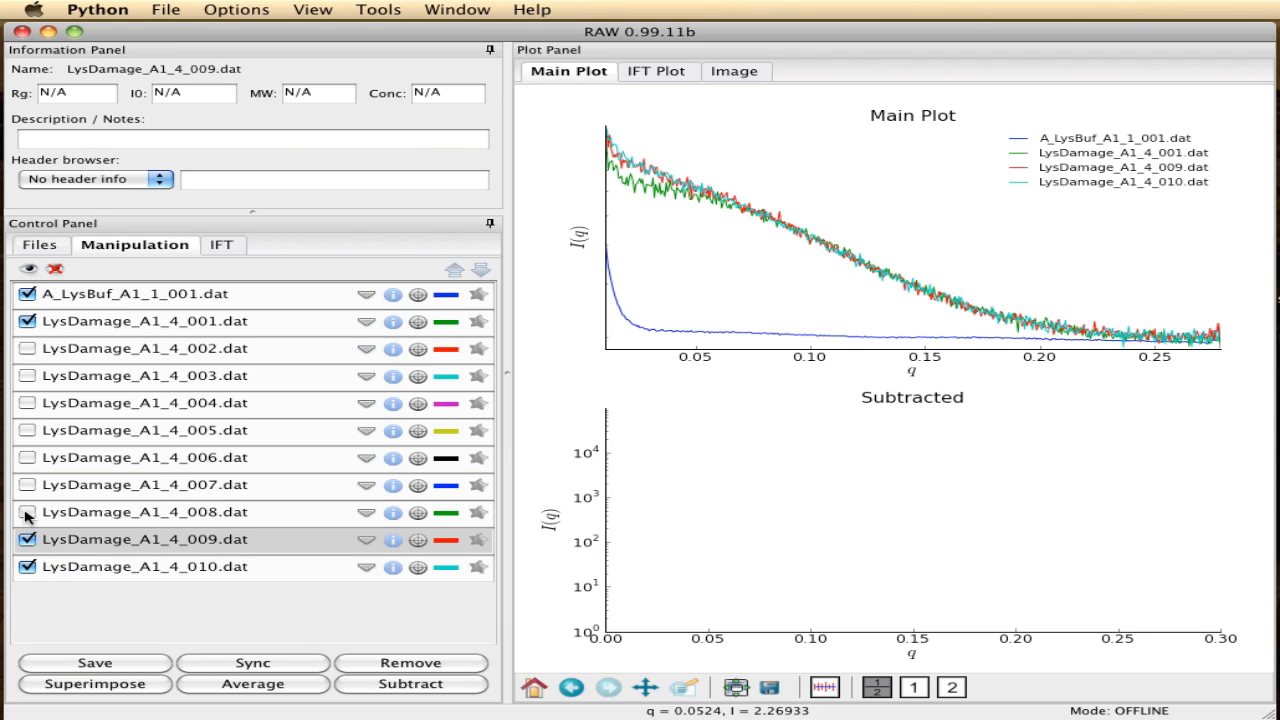
click(27, 513)
click(27, 486)
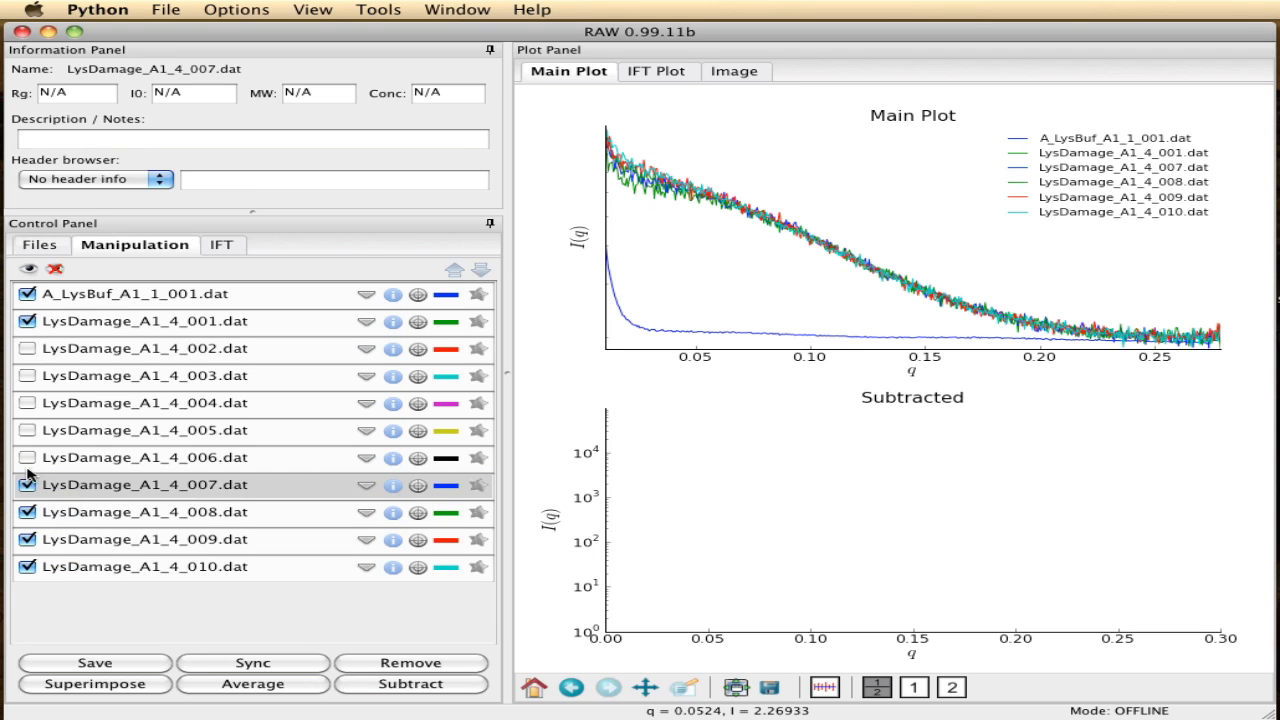
click(28, 459)
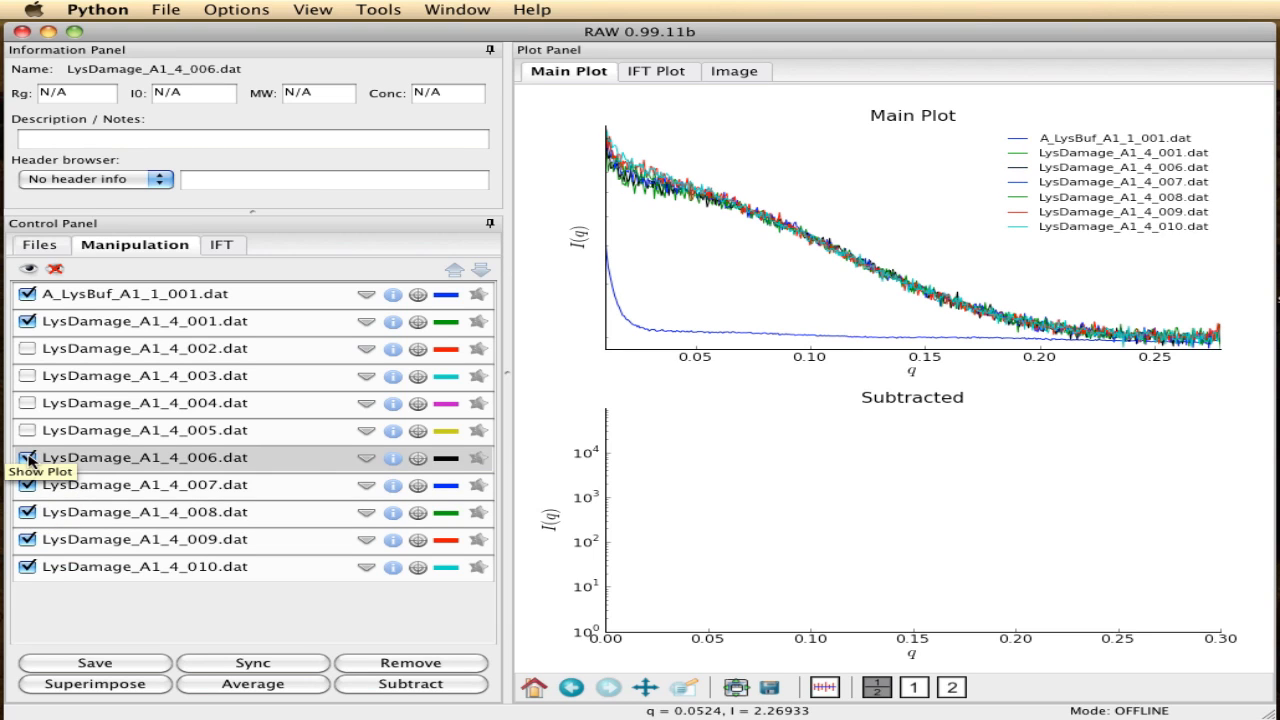
click(28, 431)
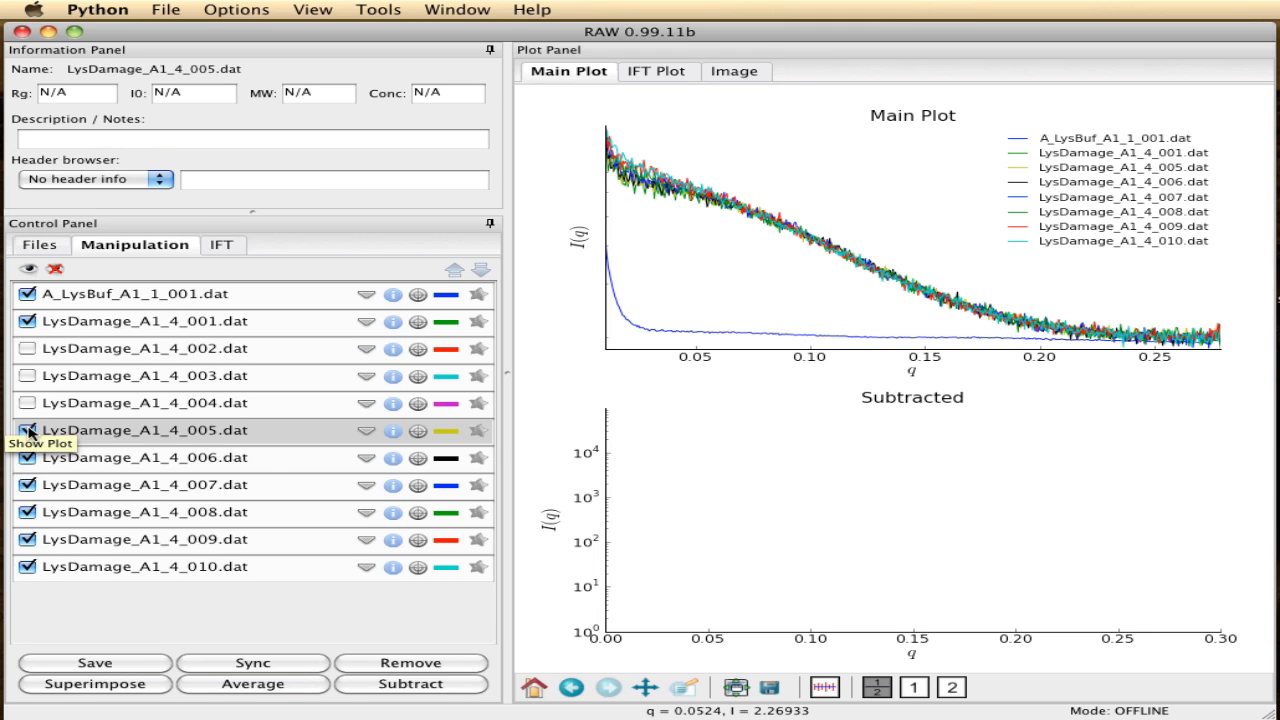
- Hide the curves LysDamage_A1_4_010, 009, 008 and 007 from the main plot
click(28, 567)
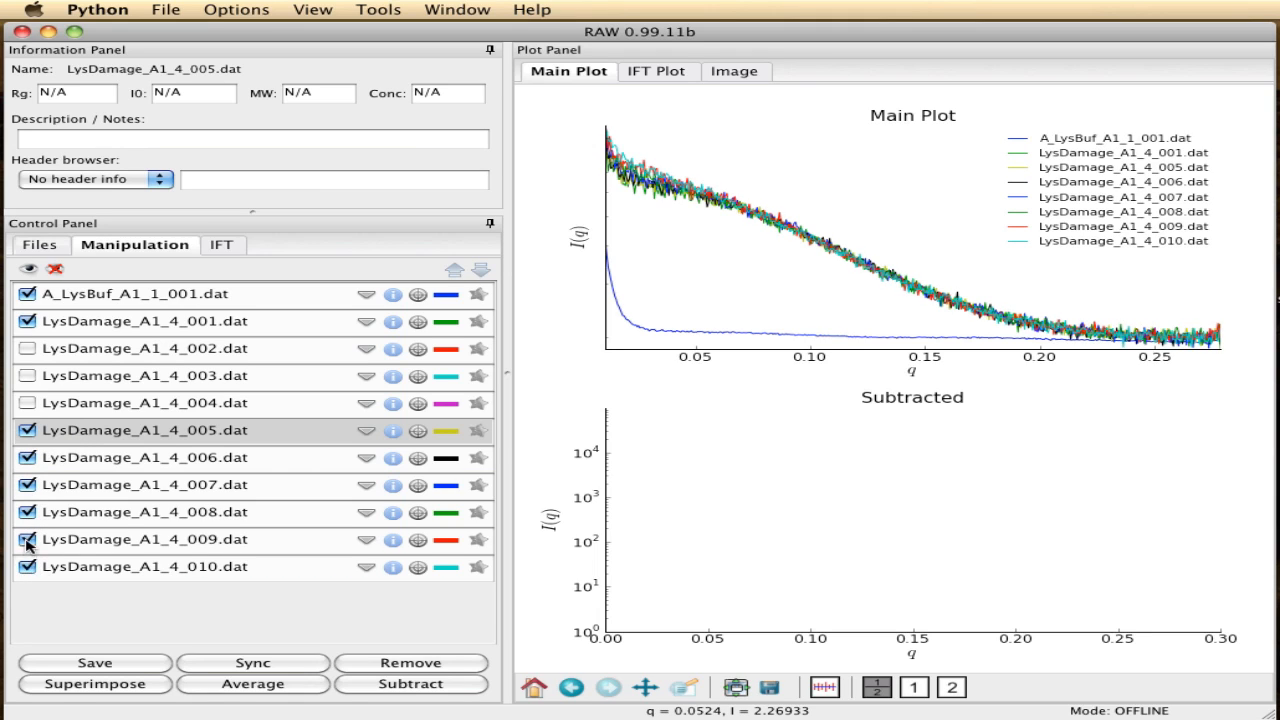
click(28, 540)
click(28, 512)
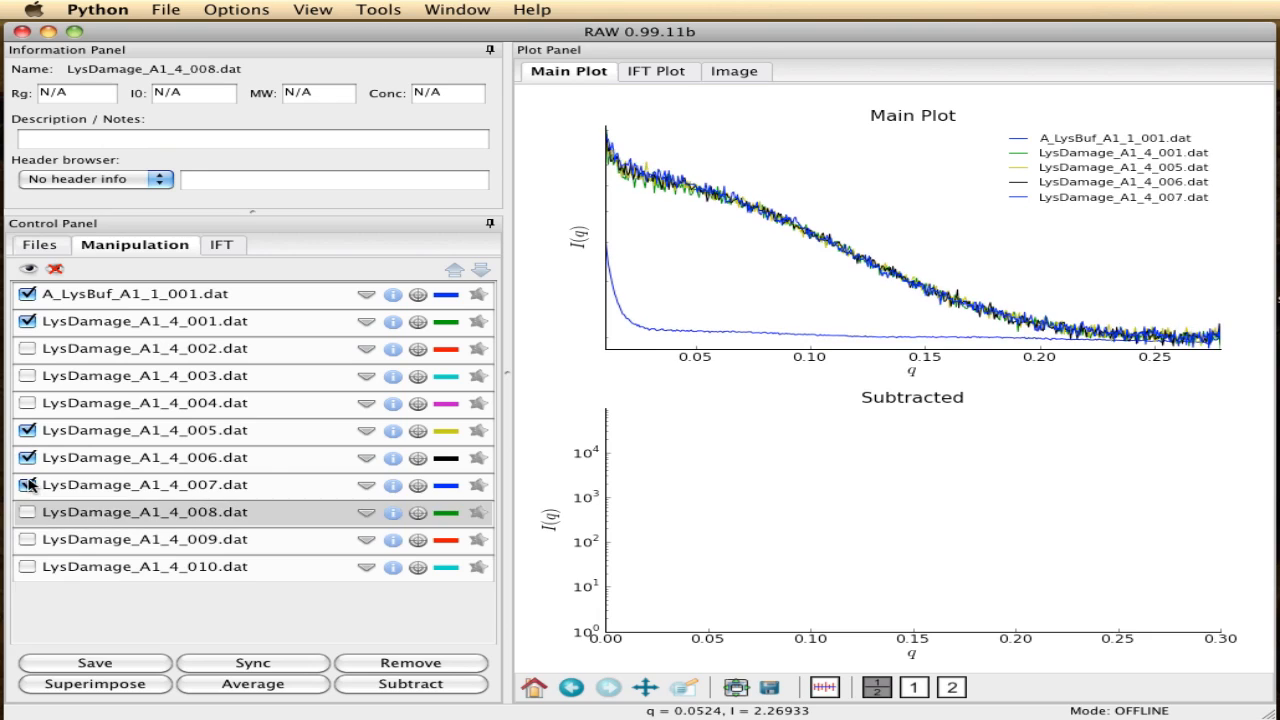
click(28, 485)
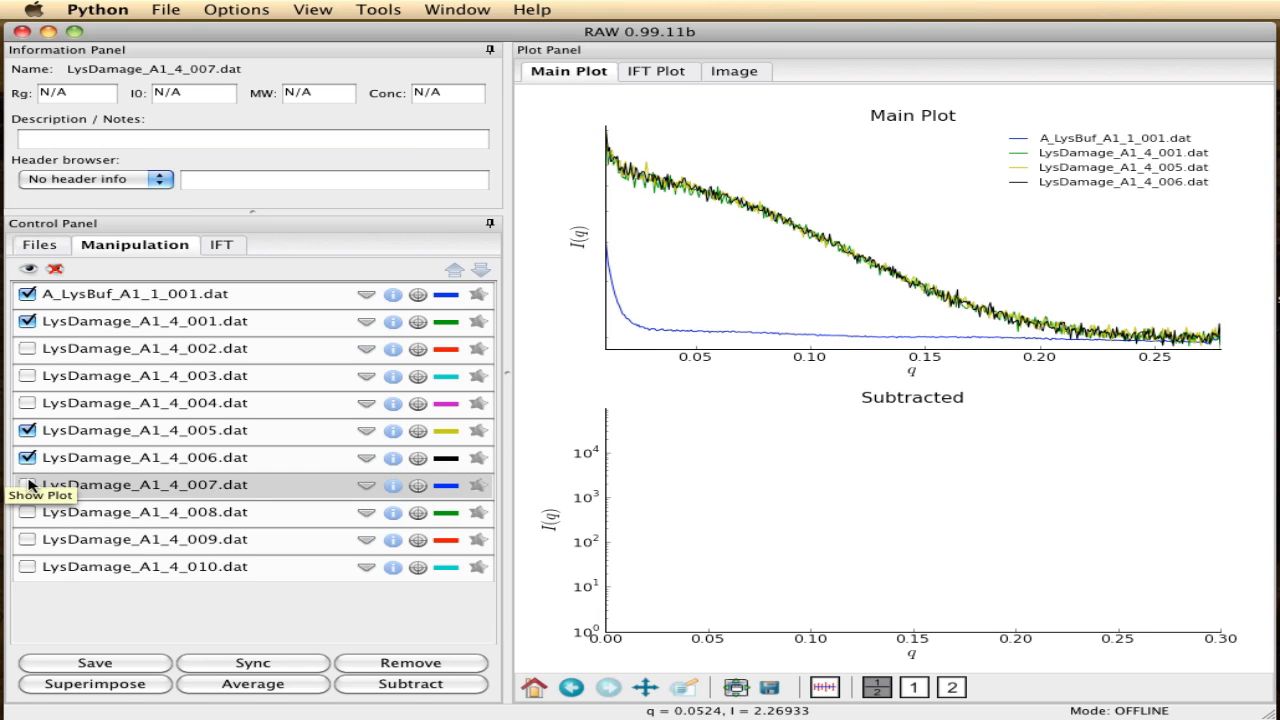
- Average the datasets LysDamage_A1_4_001 through LysDamage_A1_4_006
click(223, 320)
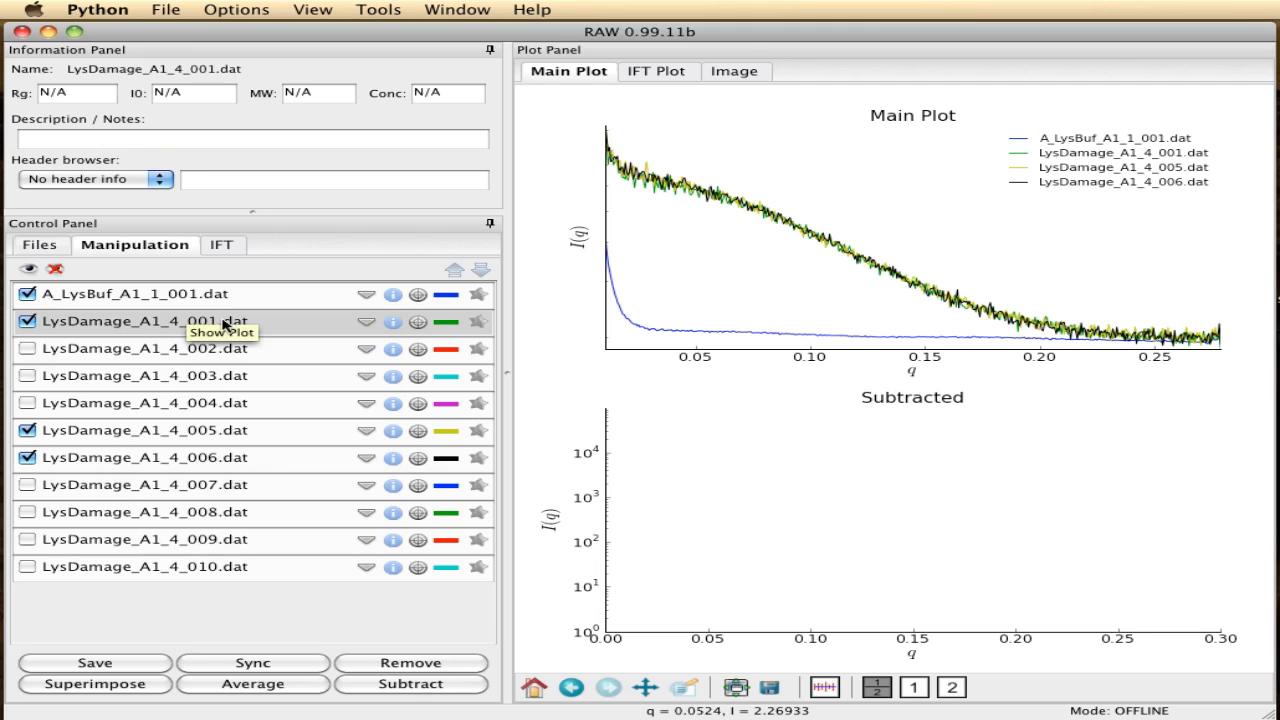
shift+click(210, 458)
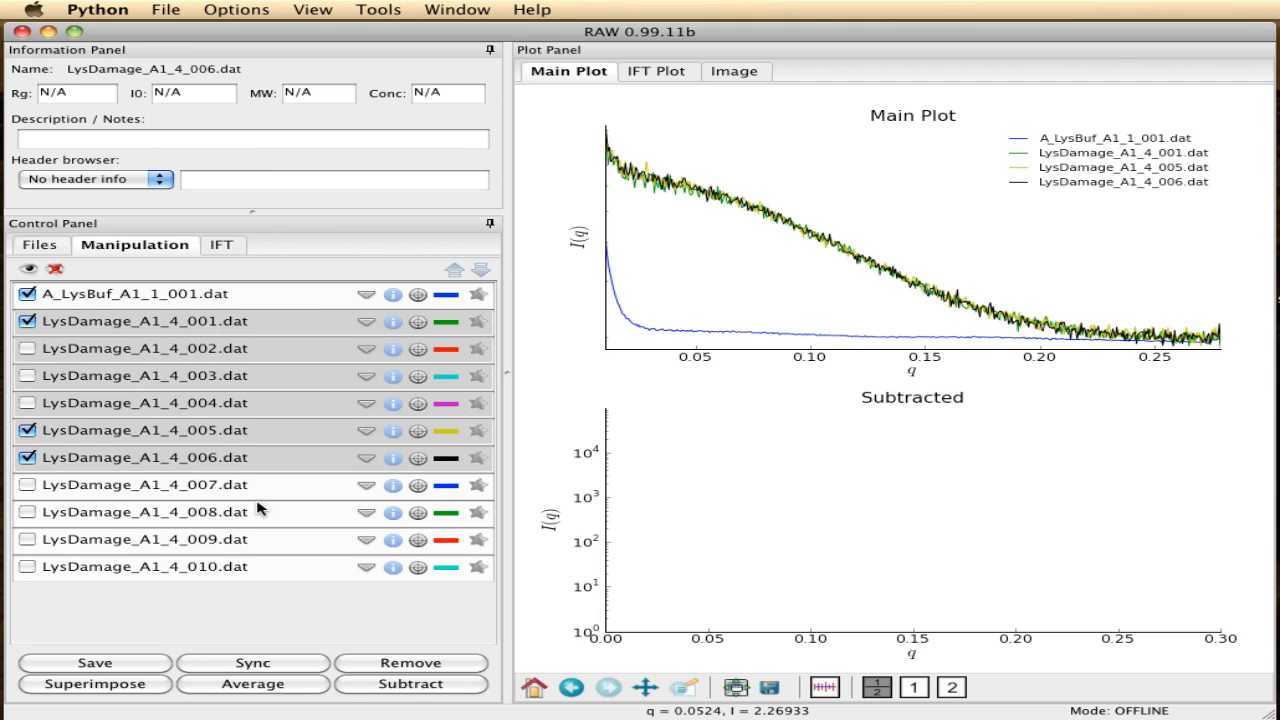
click(240, 686)
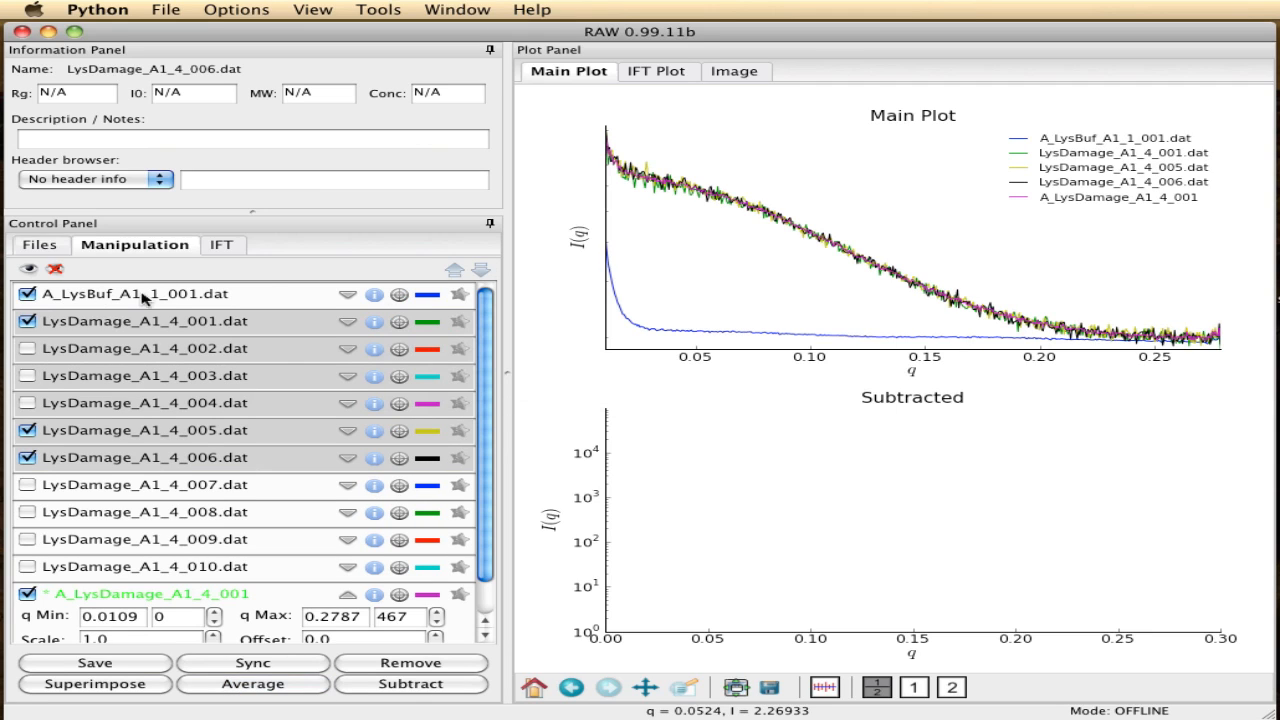
- Subtract the buffer A_LysBuf_A1_1_001.dat from the averaged A_LysDamage_A1_4_001 curve
scroll(490, 318, down, 3)
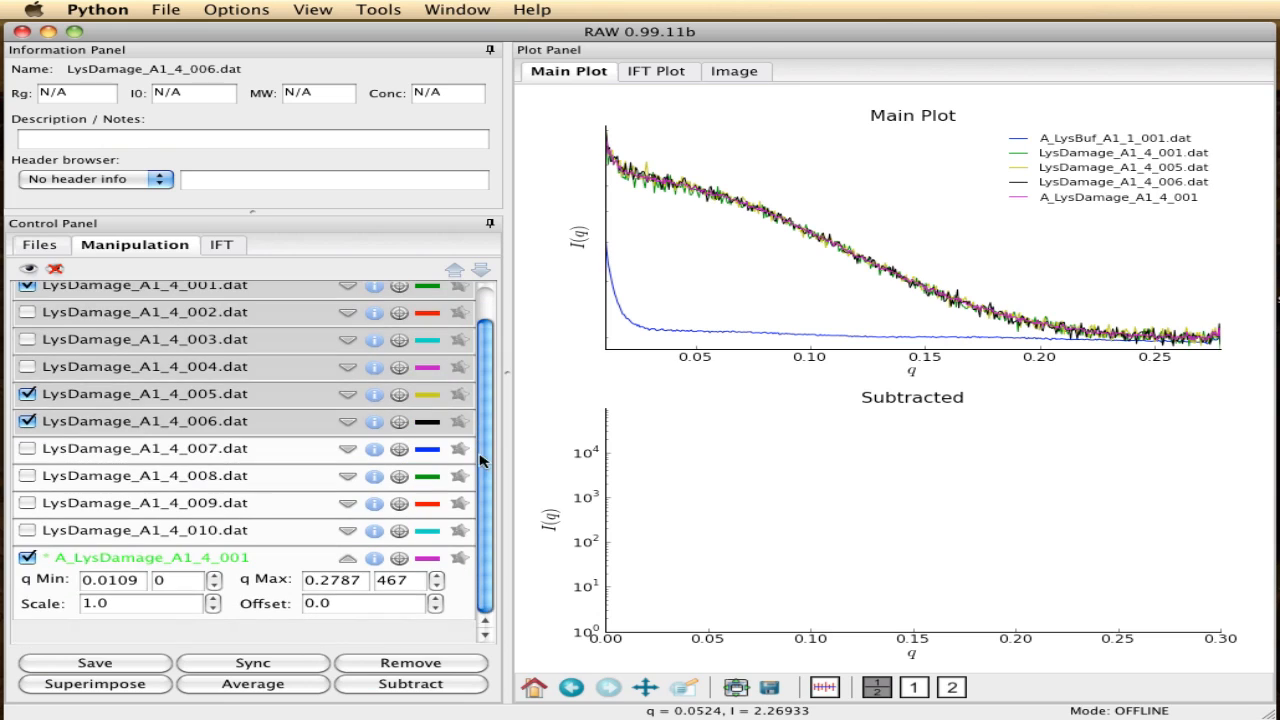
click(215, 565)
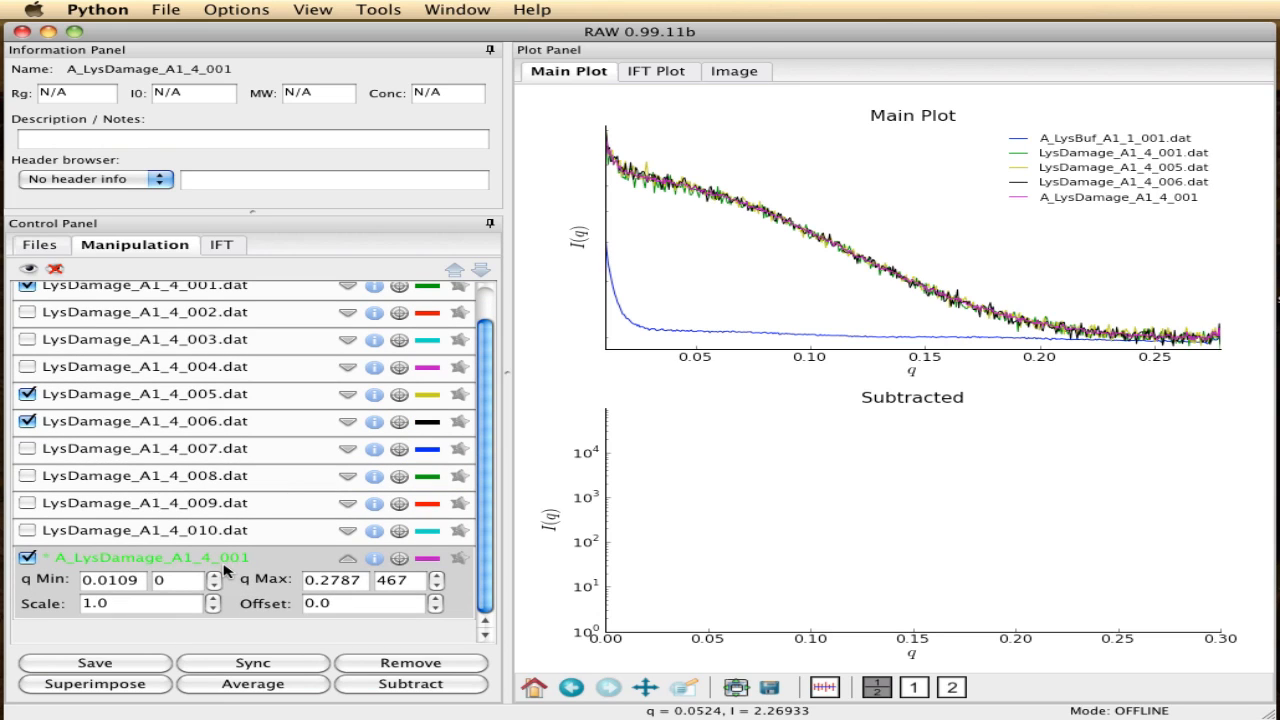
click(402, 688)
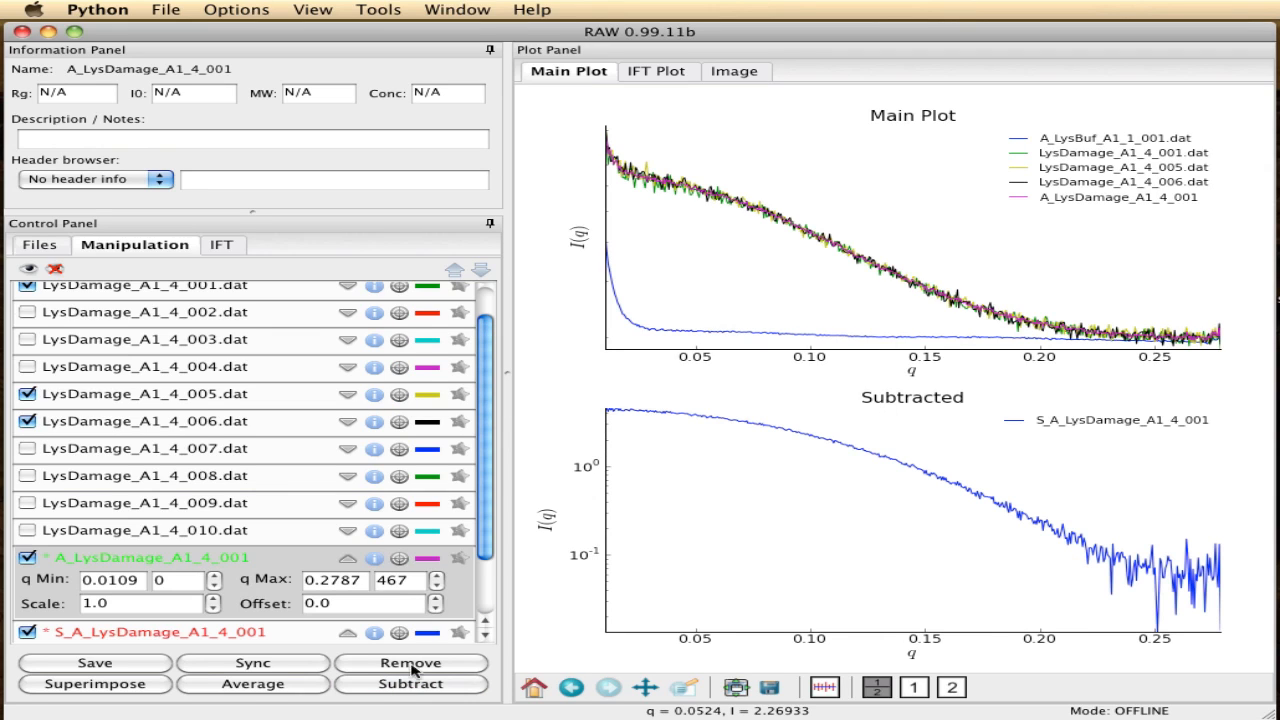
- Open the Guinier fit for the subtracted curve S_A_LysDamage_A1_4_001 and set the sample concentration to 5.0 mg/ml
scroll(488, 480, down, 3)
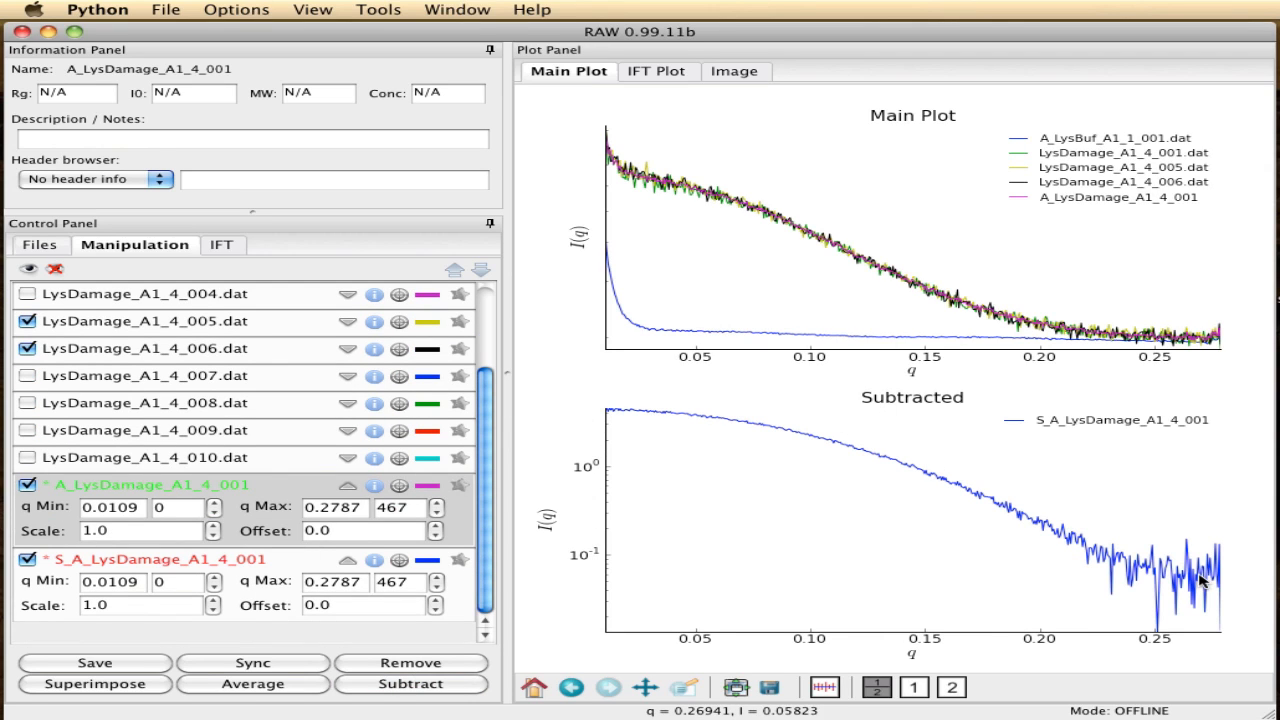
click(290, 568)
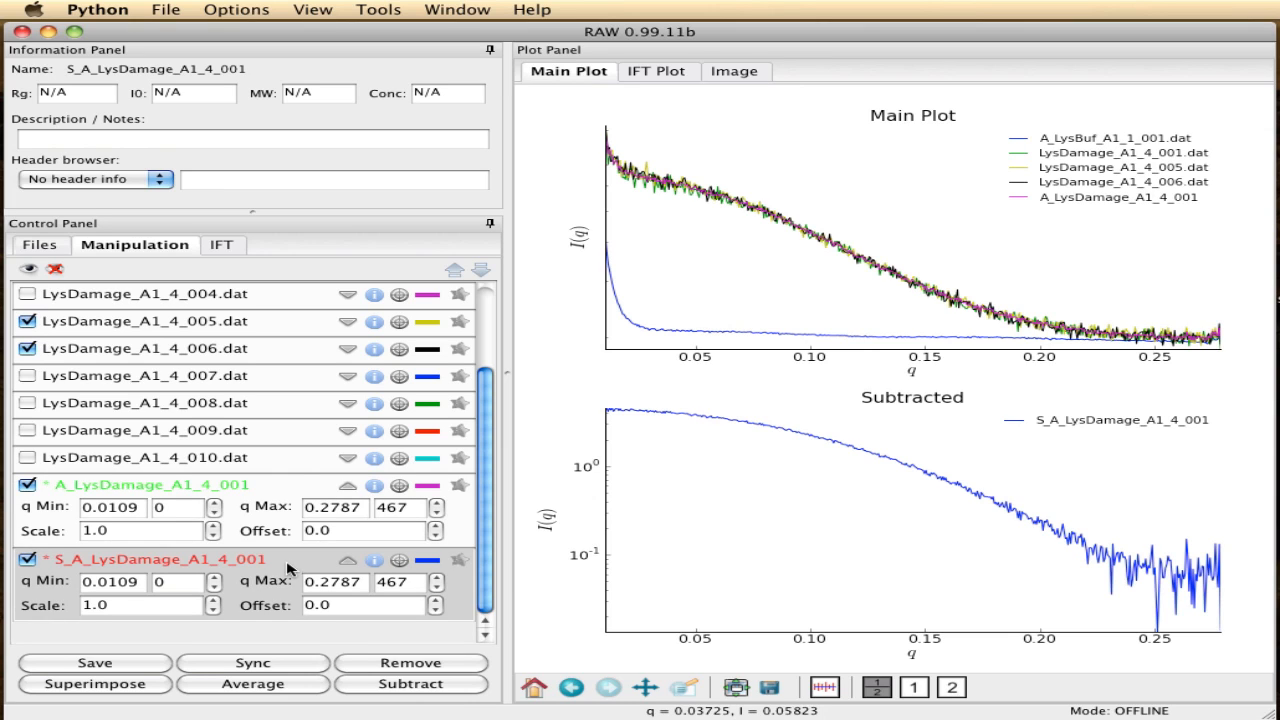
right_click(238, 566)
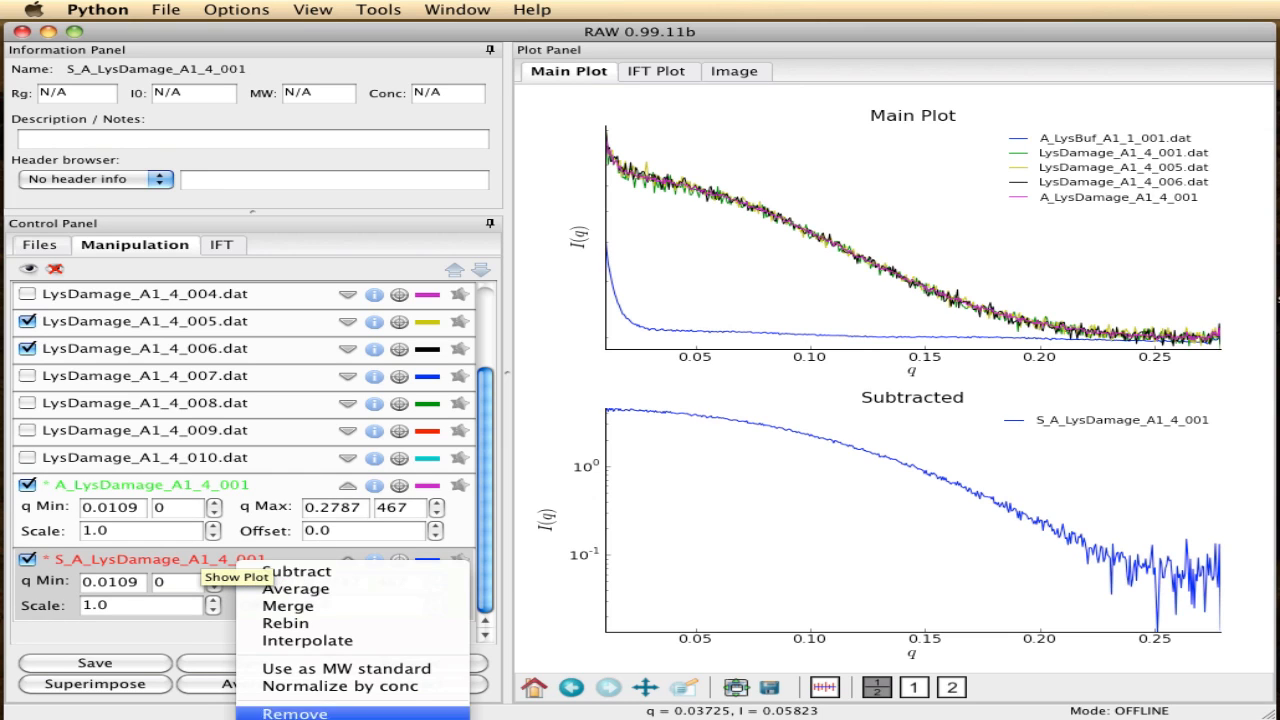
click(300, 712)
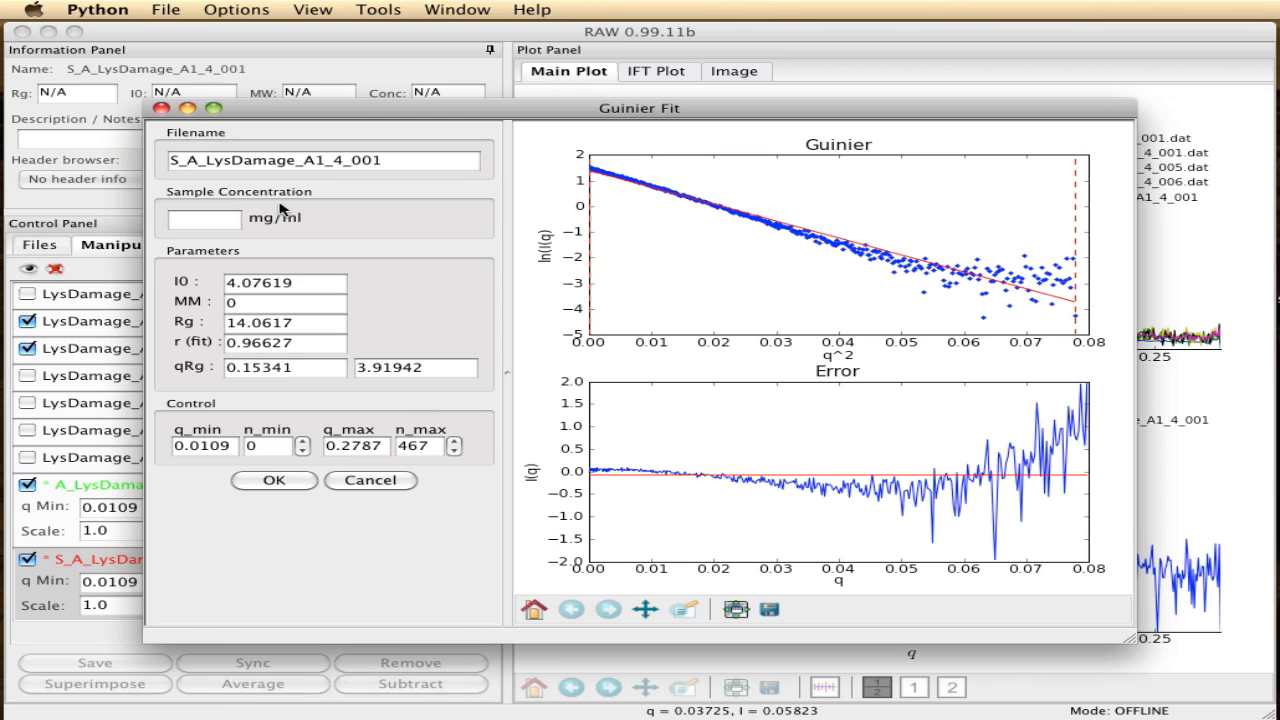
click(220, 221)
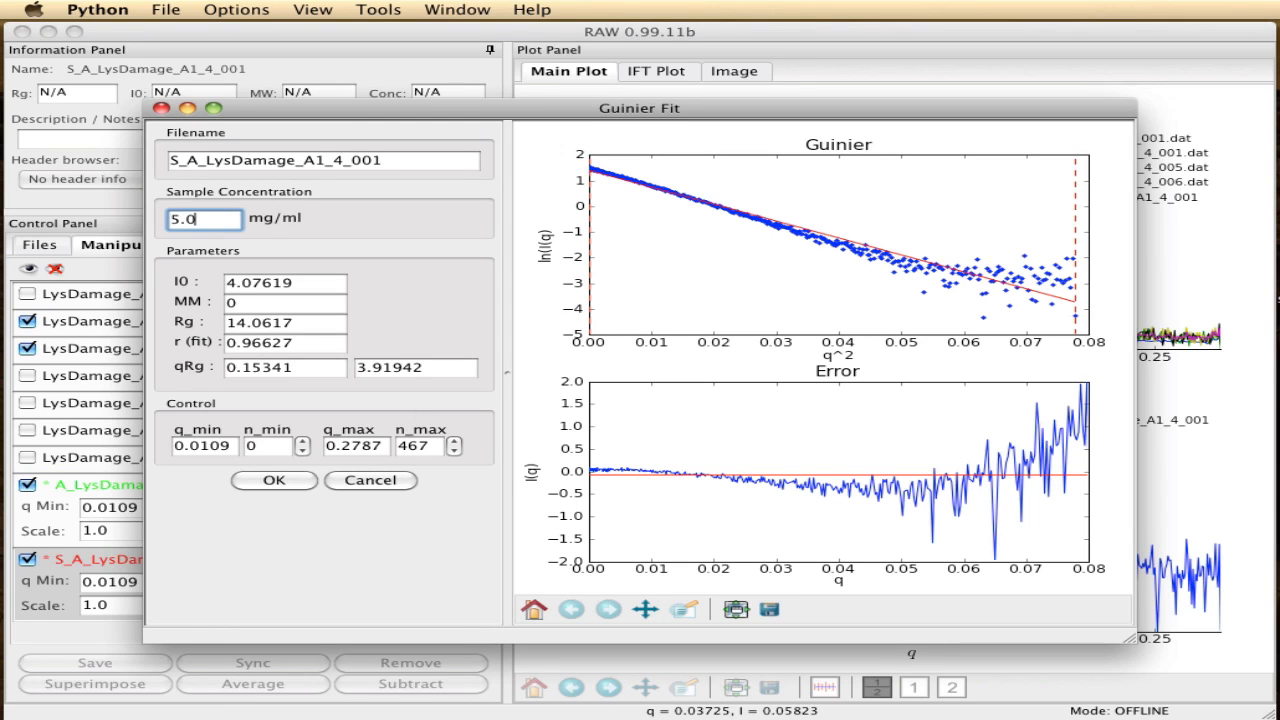
- Set n_max to 143 in the Guinier fit of S_A_LysDamage_A1_4_001 and accept the fit
click(428, 447)
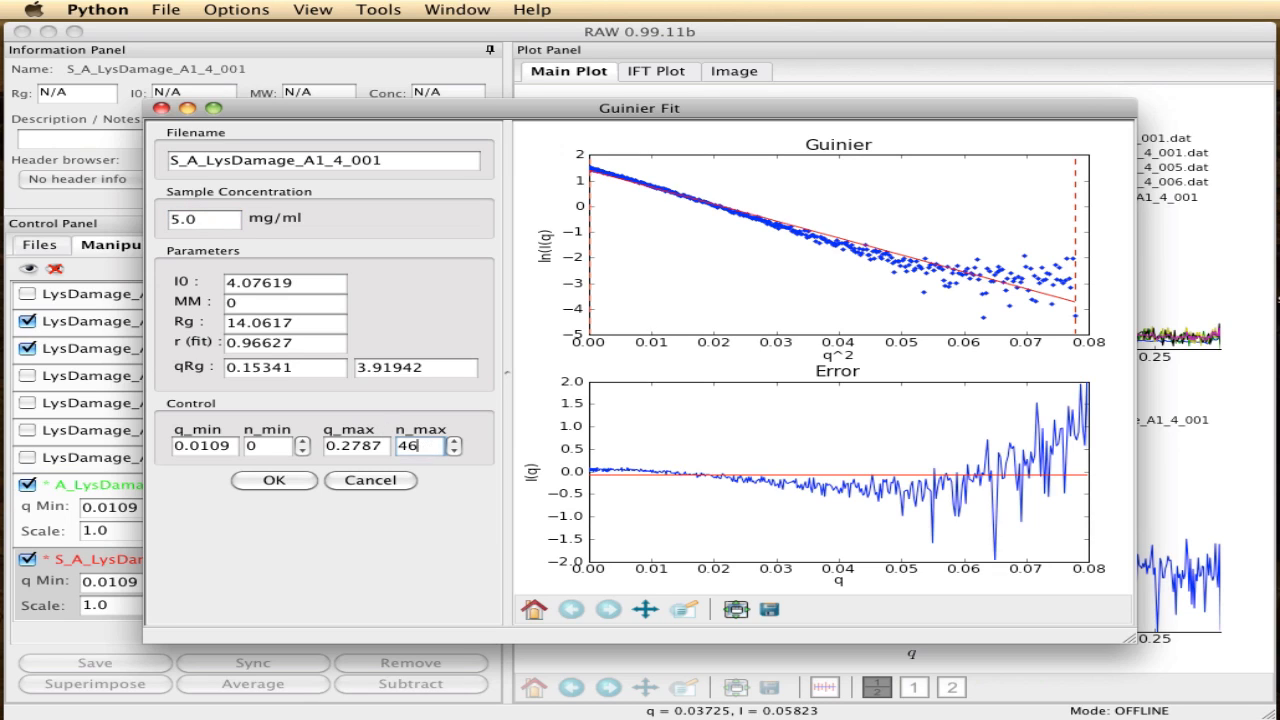
text(150)
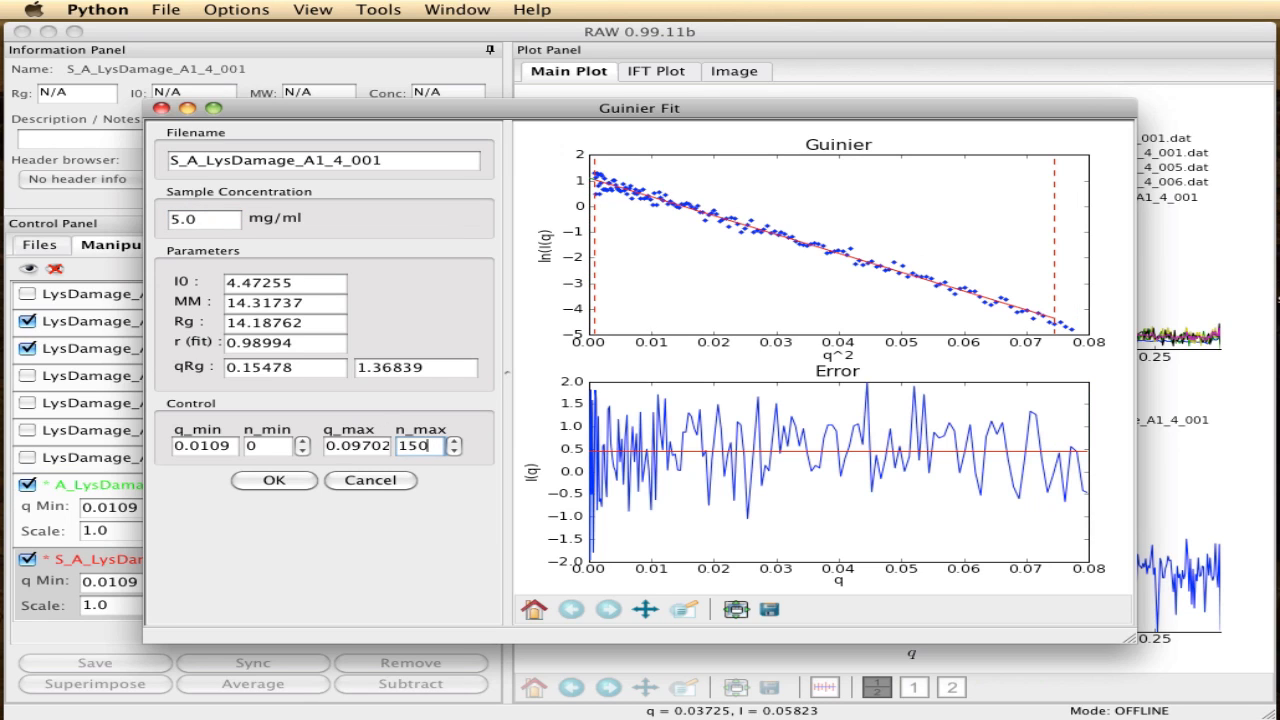
click(454, 451)
click(454, 451)
click(454, 451)
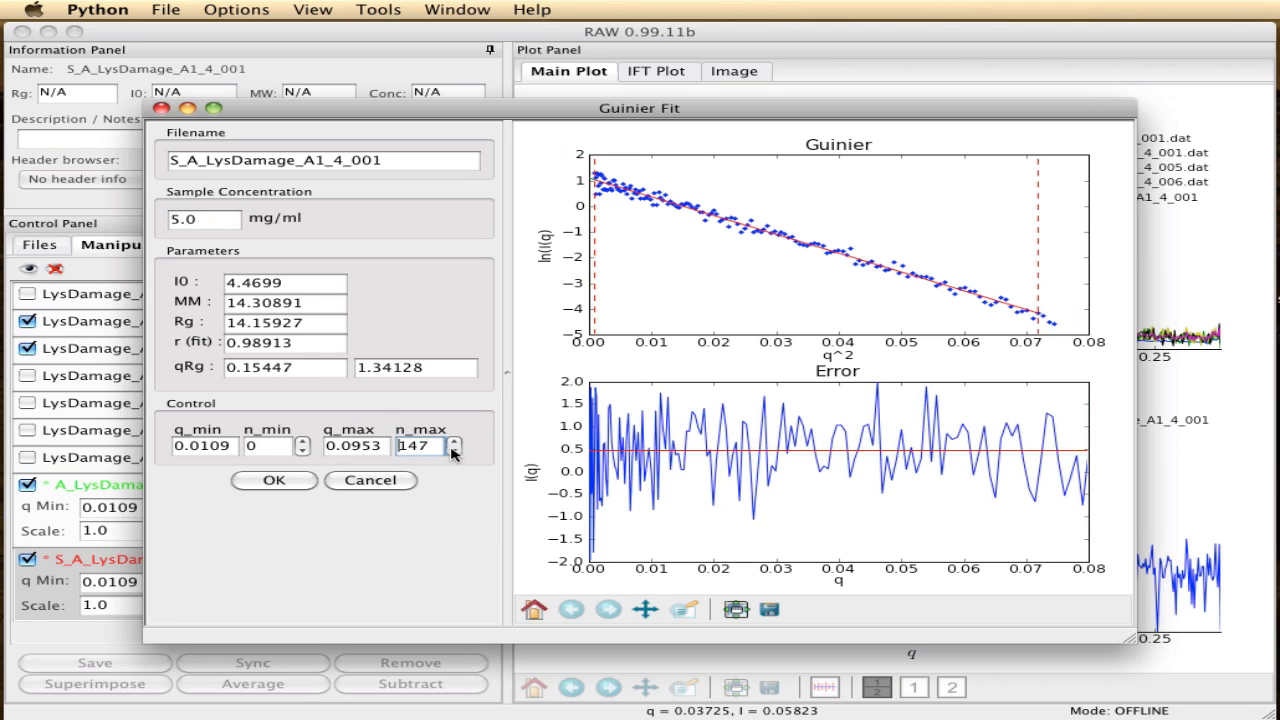
click(454, 451)
click(454, 451)
click(454, 451)
click(454, 451)
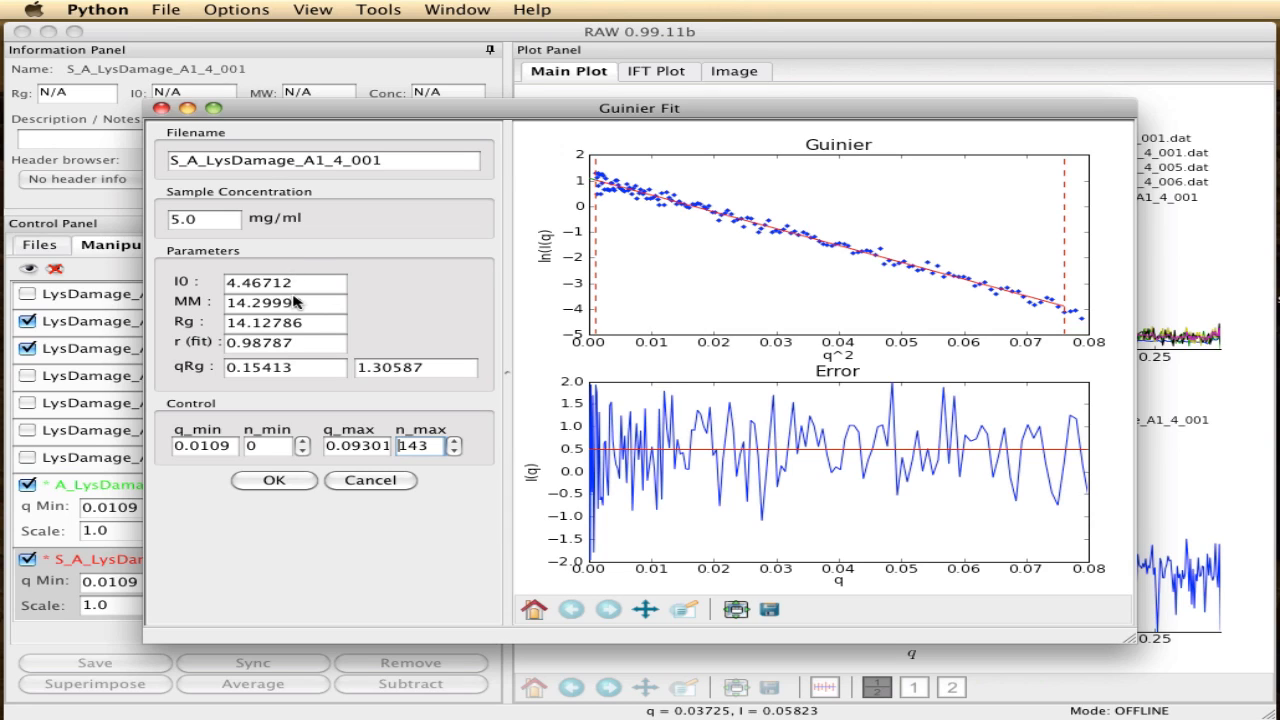
click(287, 484)
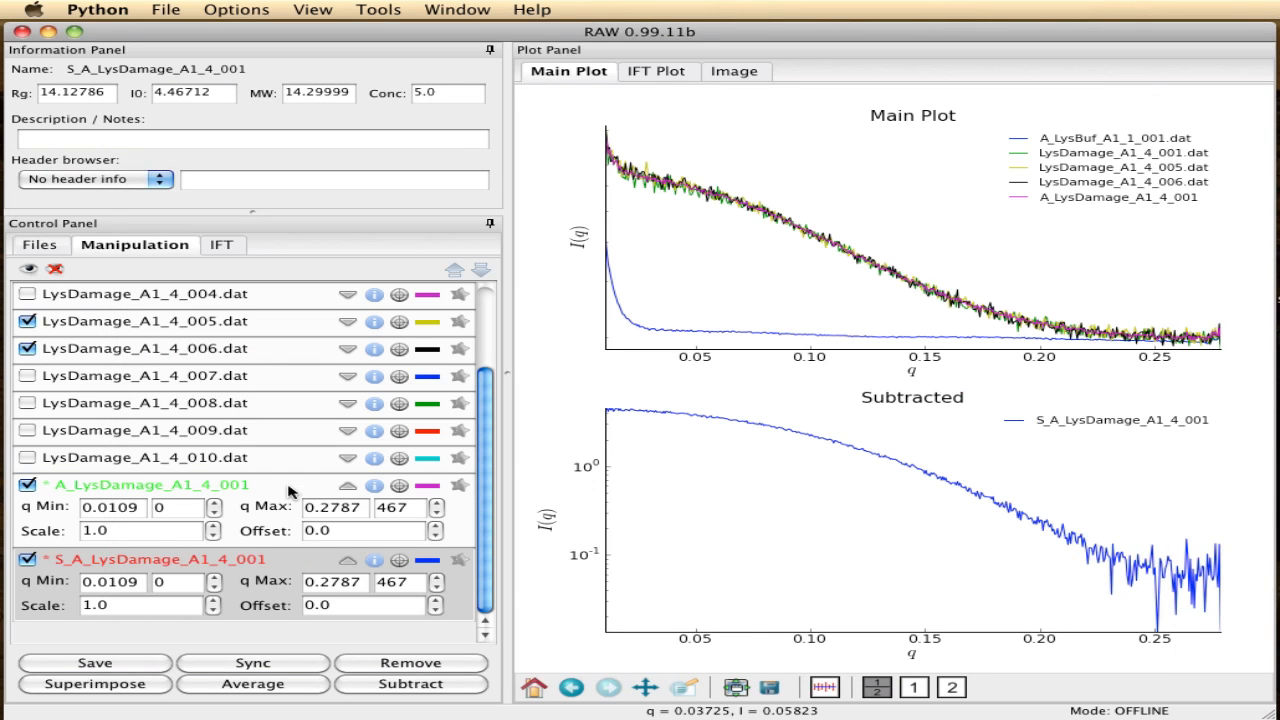
- Use S_A_LysDamage_A1_4_001 as the molecular weight standard with a weight of 14.3 kDa
right_click(242, 572)
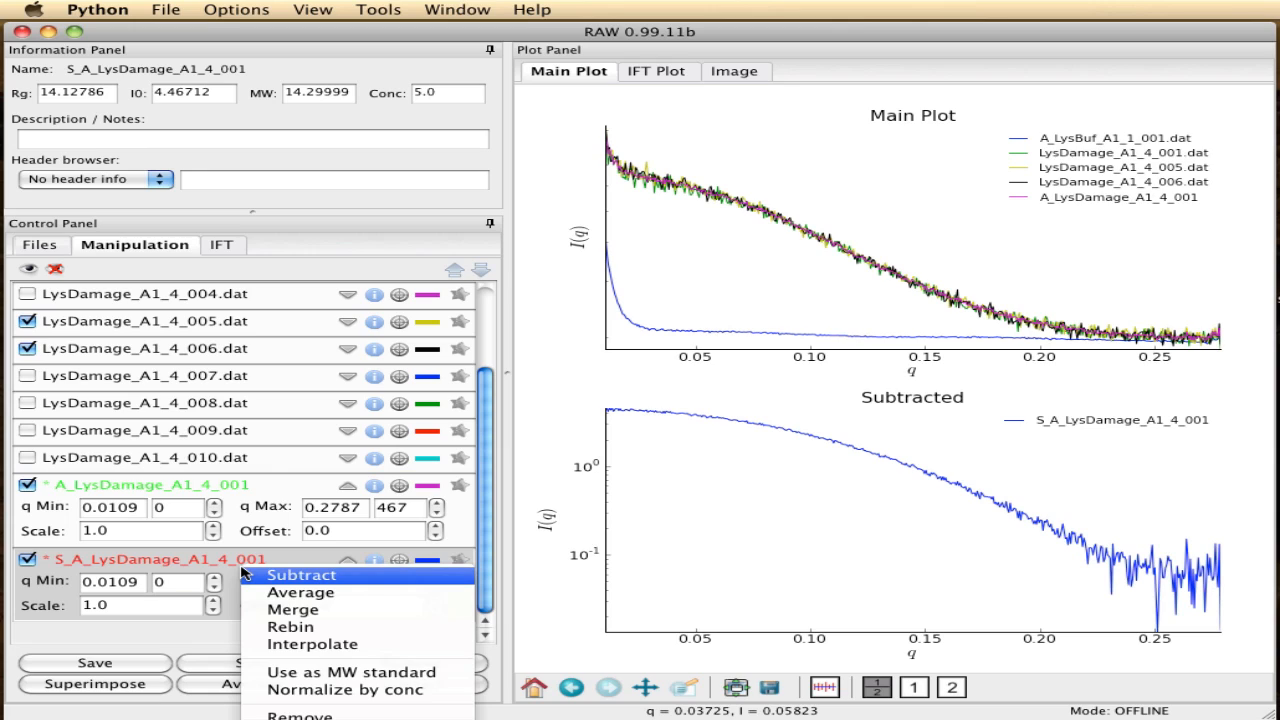
click(257, 644)
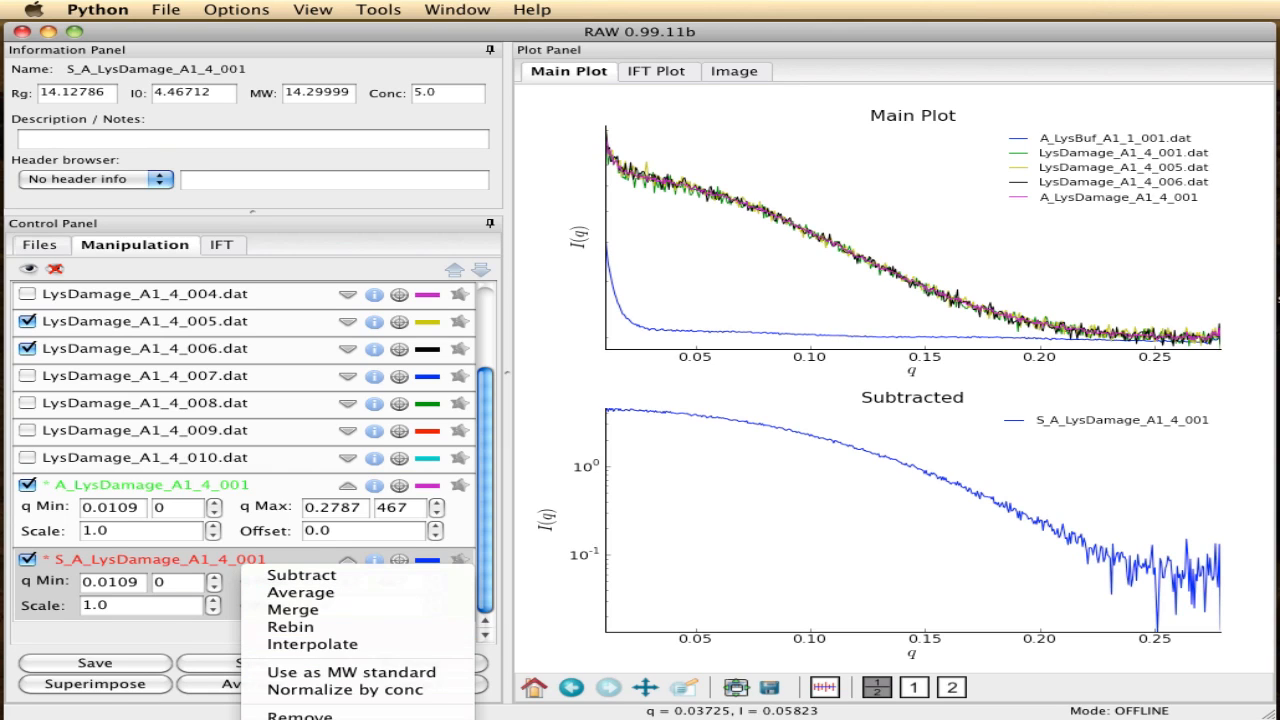
click(321, 681)
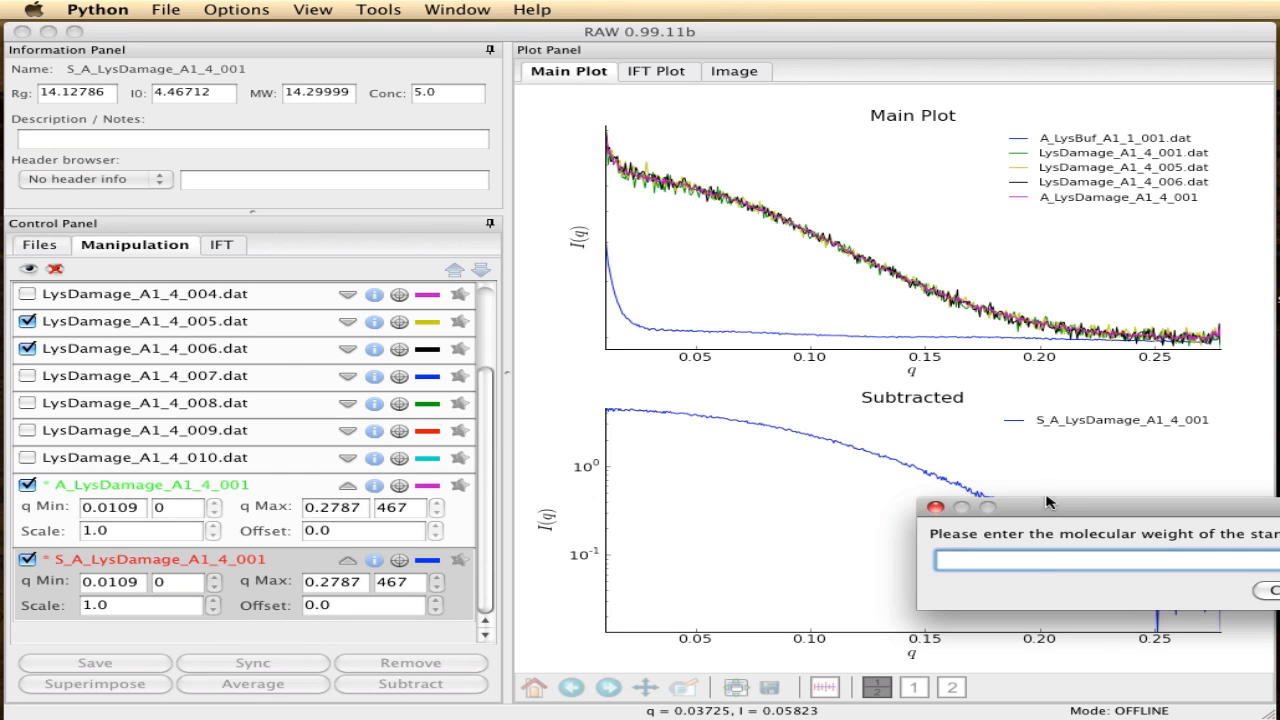
text(1)
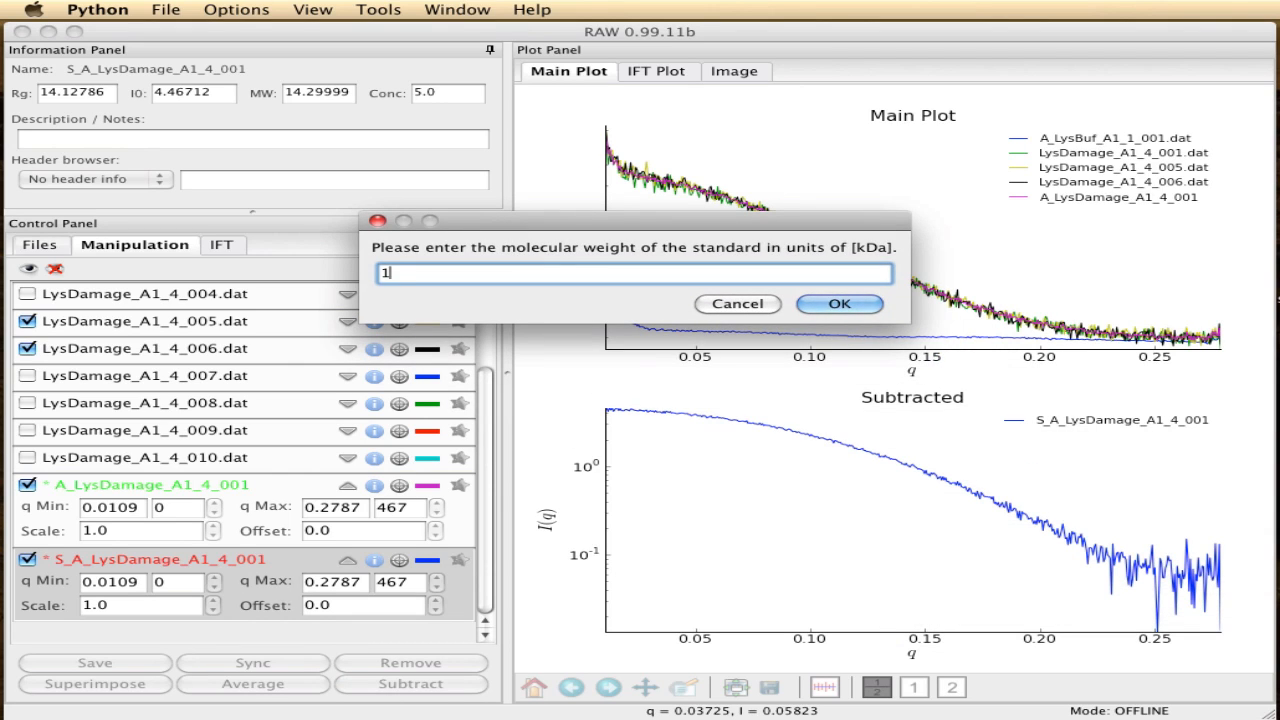
text(4.3)
click(830, 306)
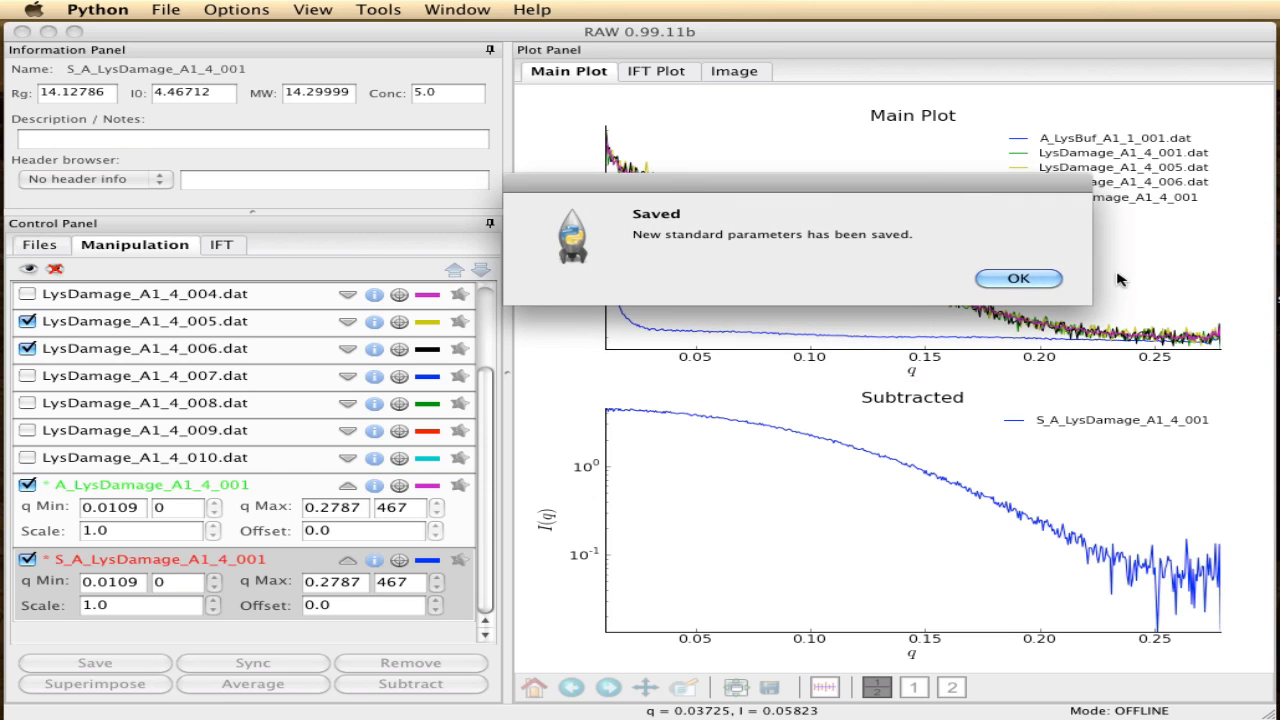
click(1008, 280)
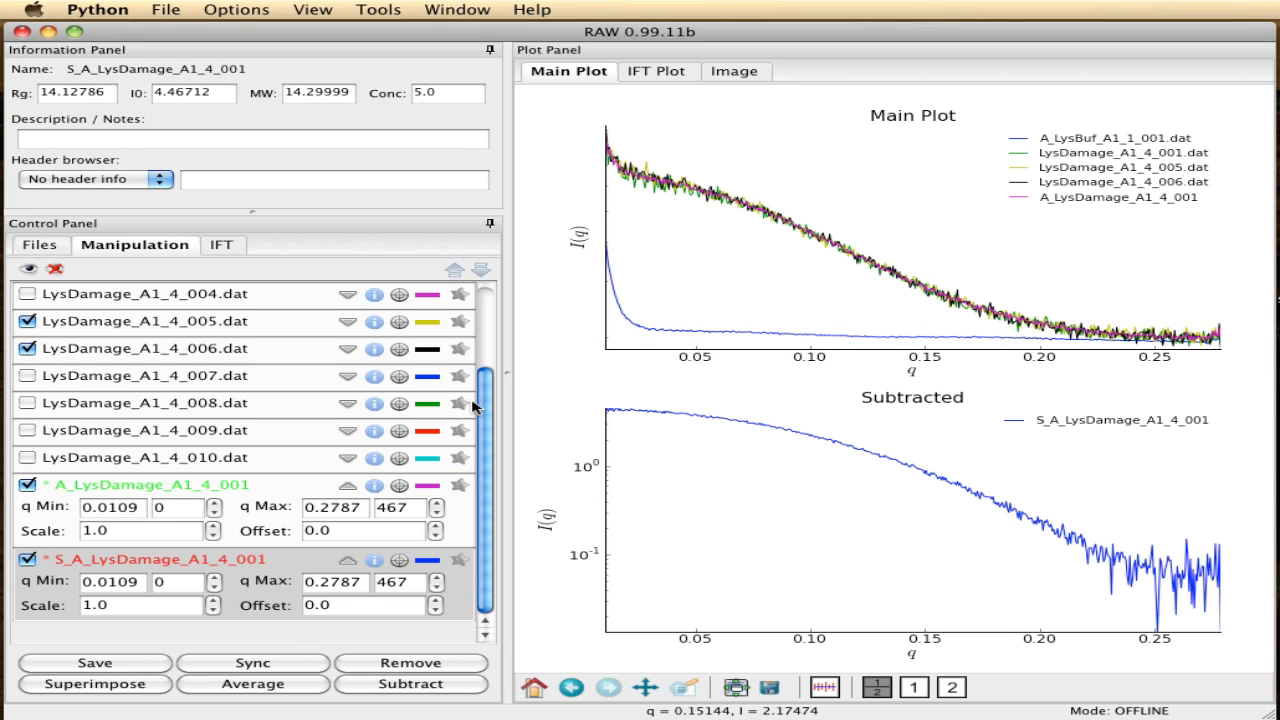
- Subtract the buffer A_LysBuf_A1_1_001.dat from the individual datasets LysDamage_A1_4_001 through LysDamage_A1_4_010
drag(484, 415, 487, 319)
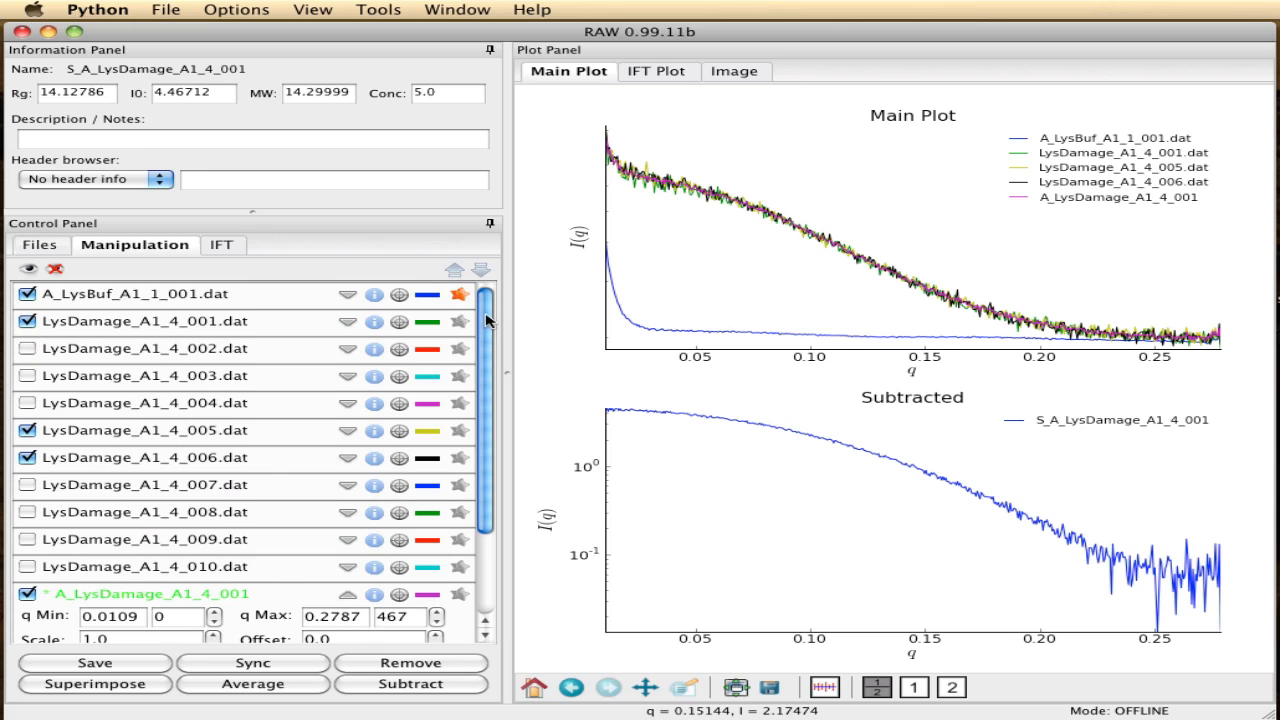
click(122, 326)
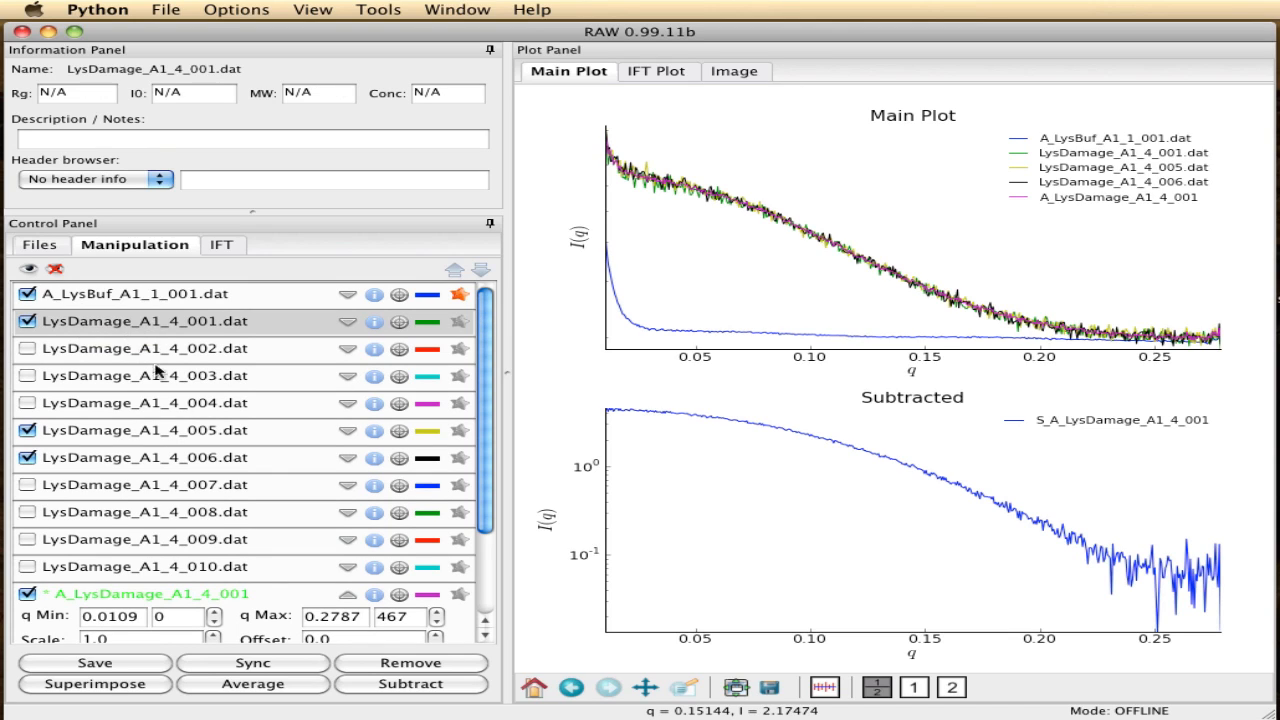
shift+click(205, 567)
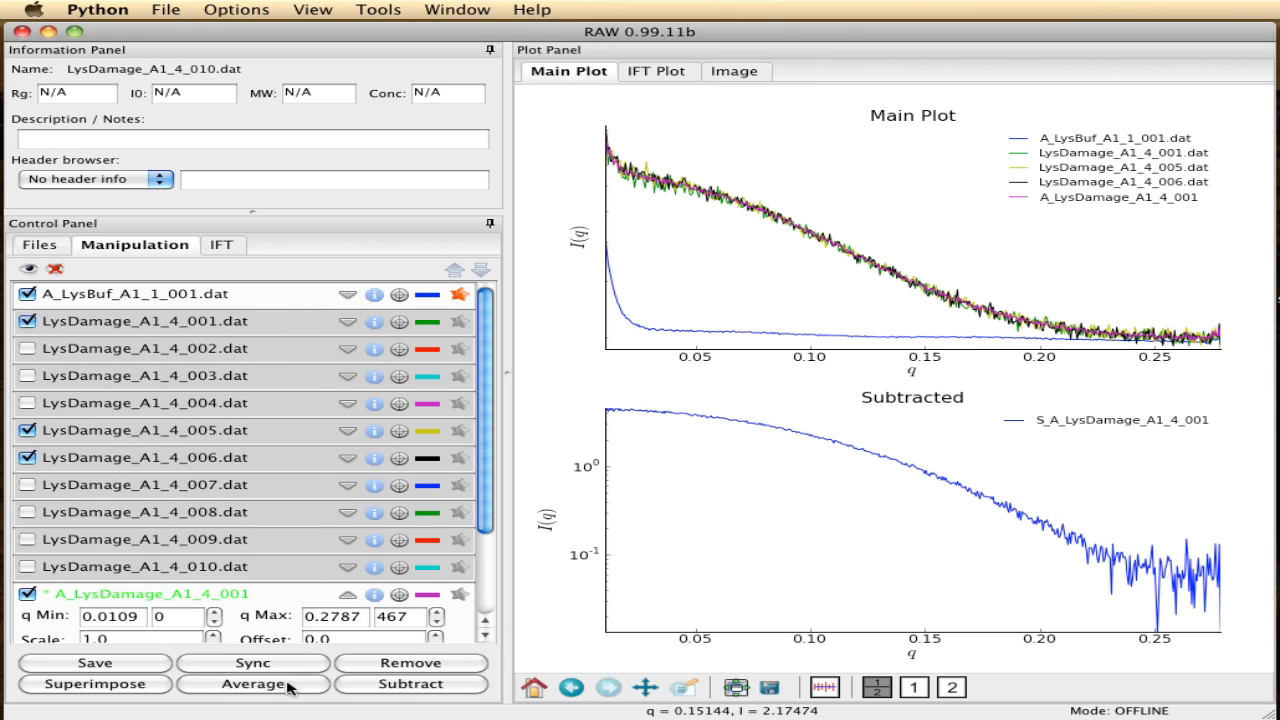
click(398, 686)
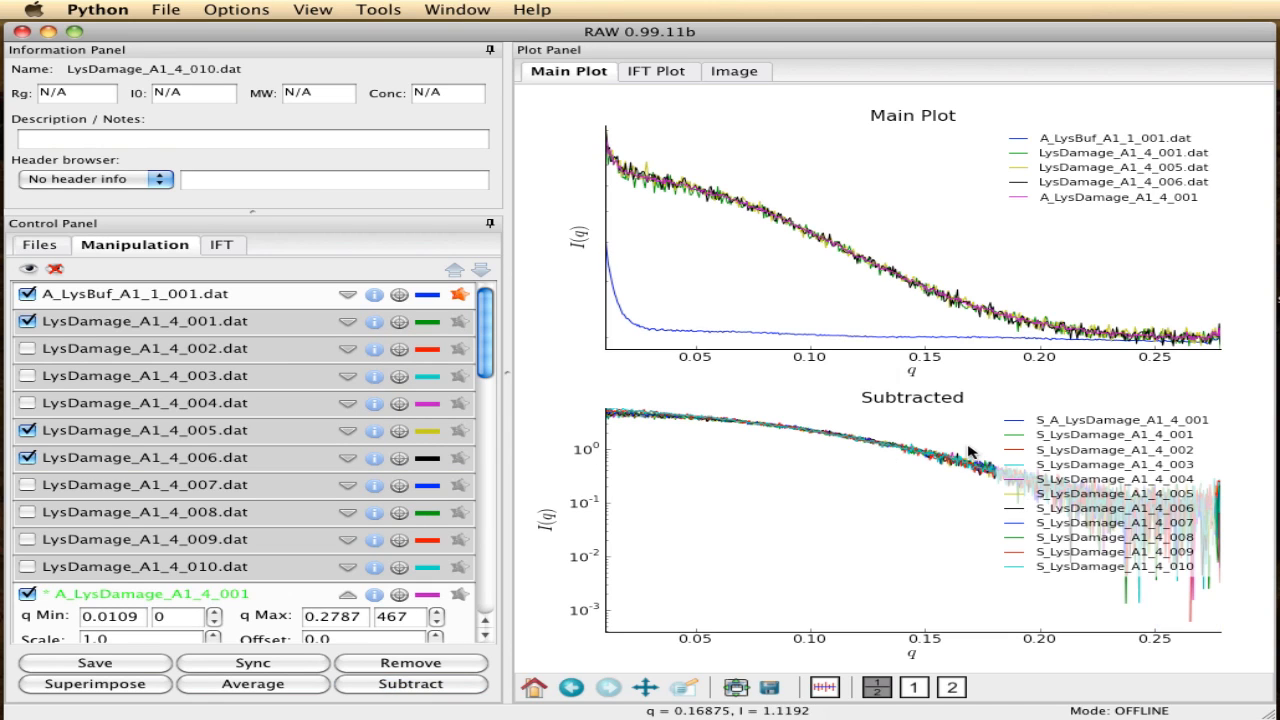
- Hide all curves, showing only the subtracted S_A_LysDamage_A1_4_001 and S_LysDamage_A1_4_010 for comparison
drag(486, 350, 484, 585)
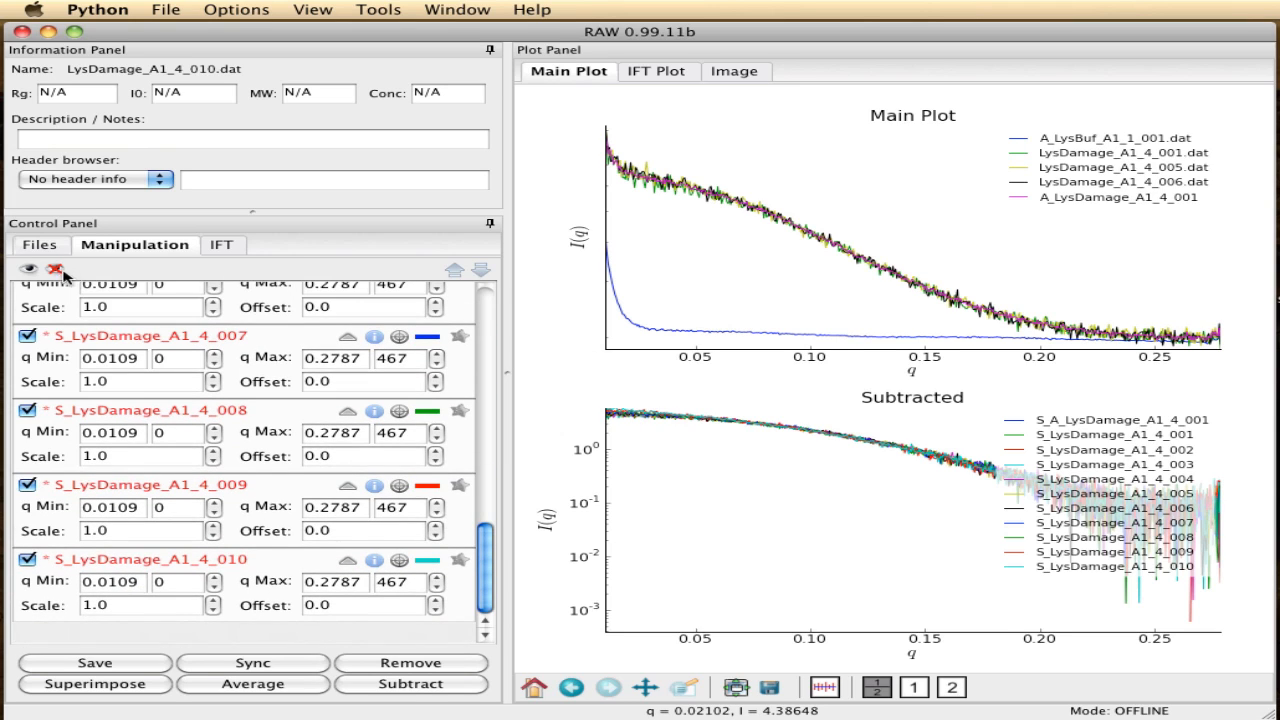
click(55, 270)
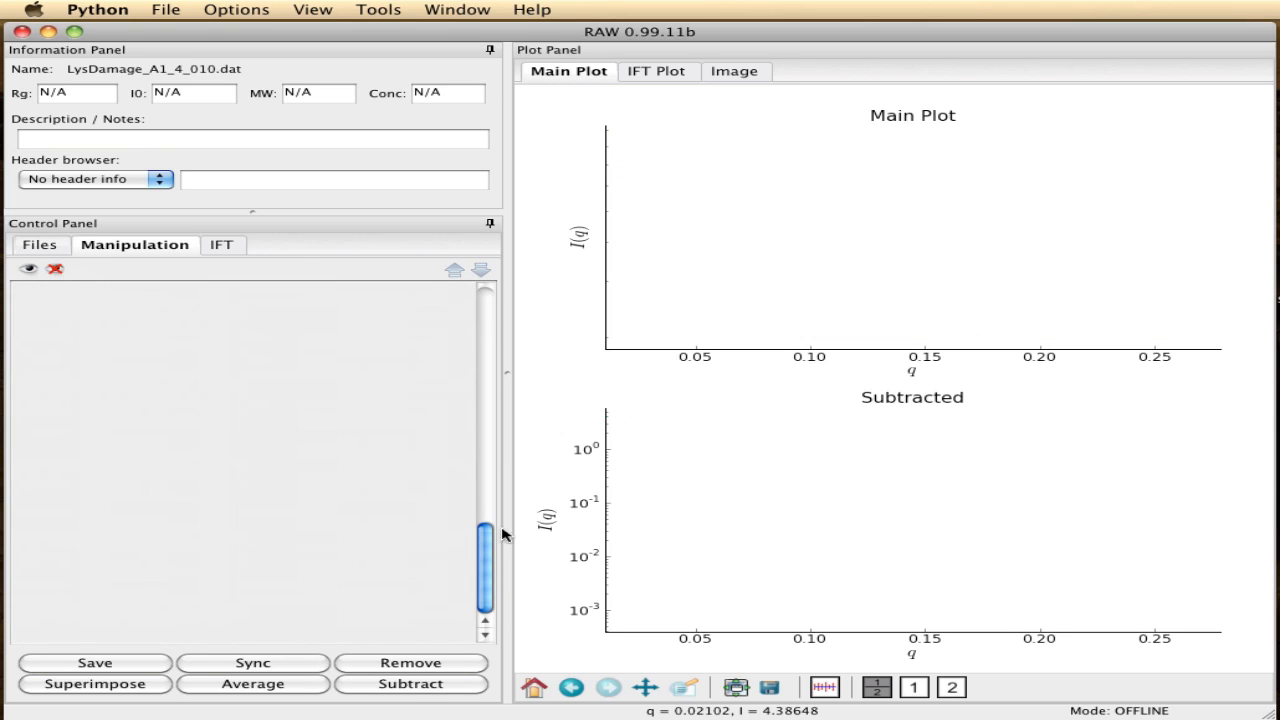
drag(490, 538, 484, 368)
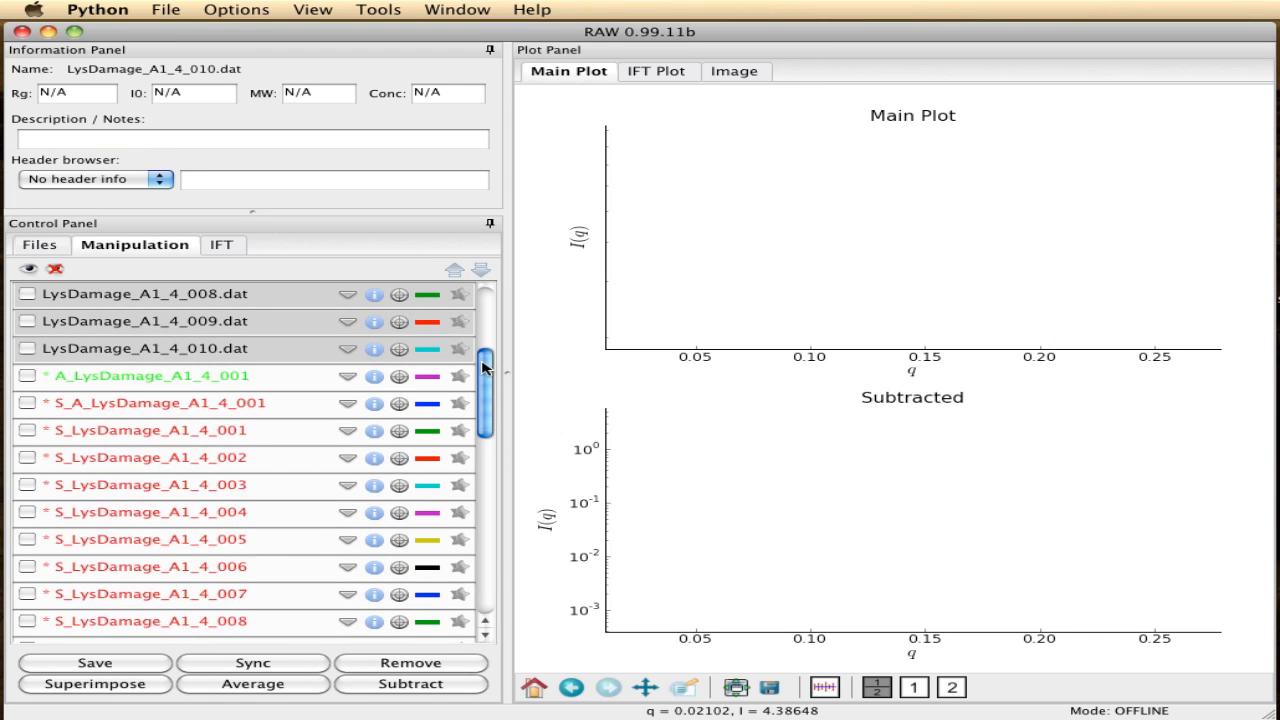
click(27, 403)
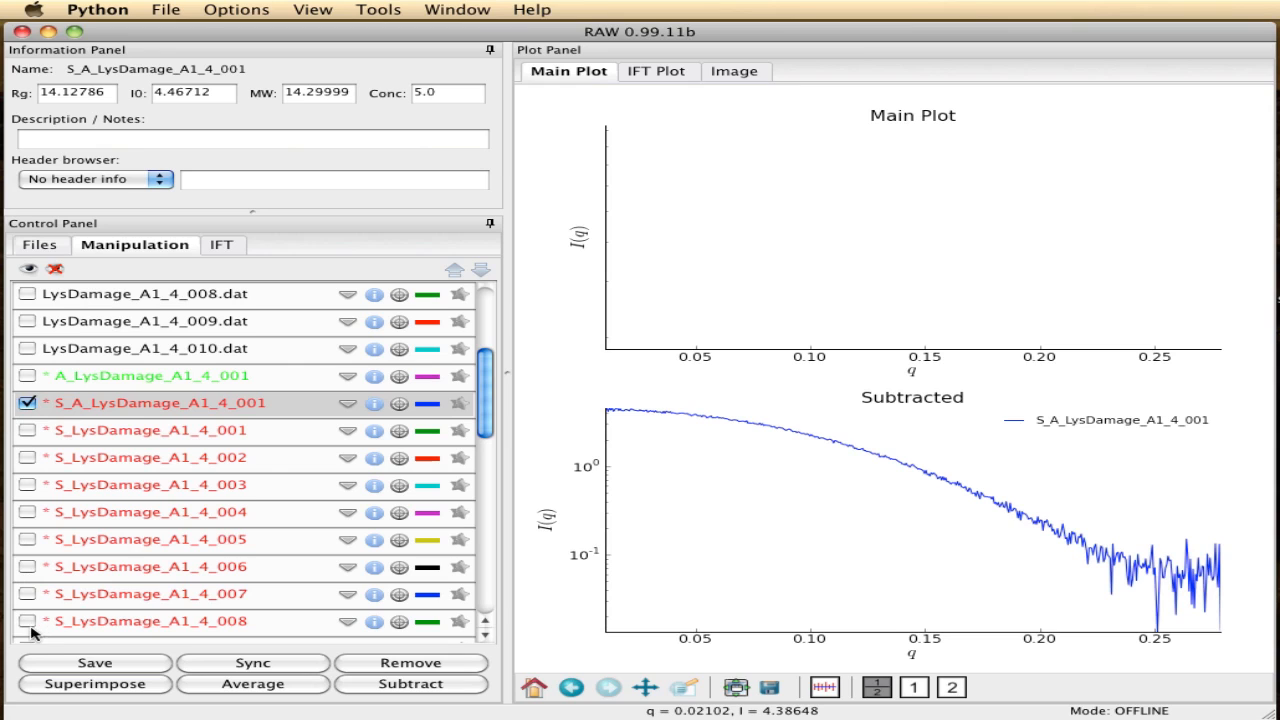
drag(490, 398, 490, 432)
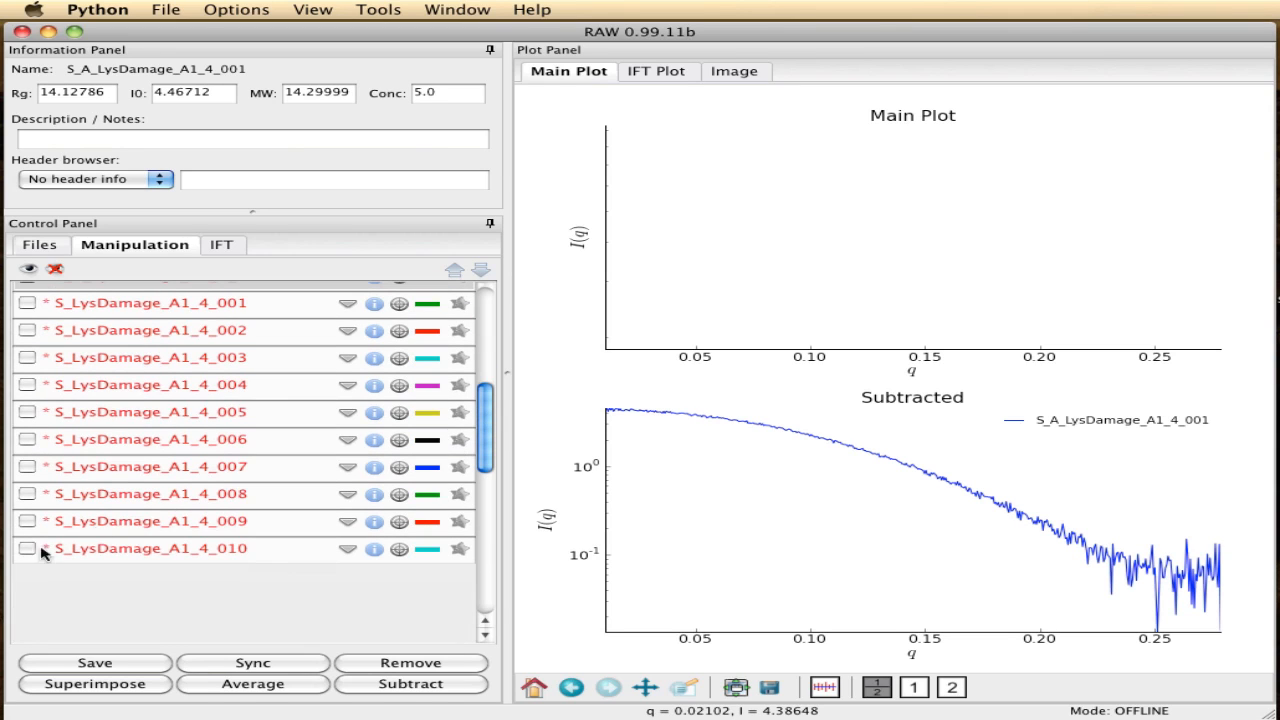
click(26, 550)
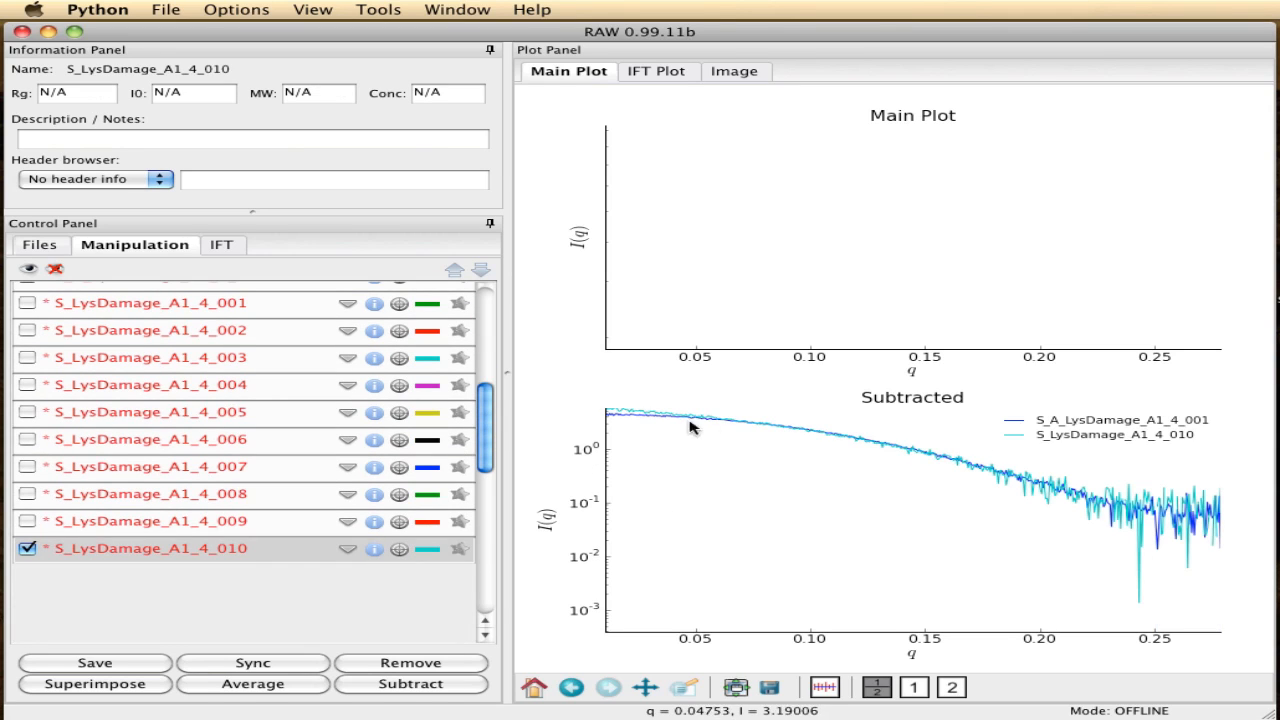
- Switch the subtracted plot to Guinier axes and zoom in on its low-q region, up to a q² of about 0.0085
right_click(740, 474)
mouse_move(786, 477)
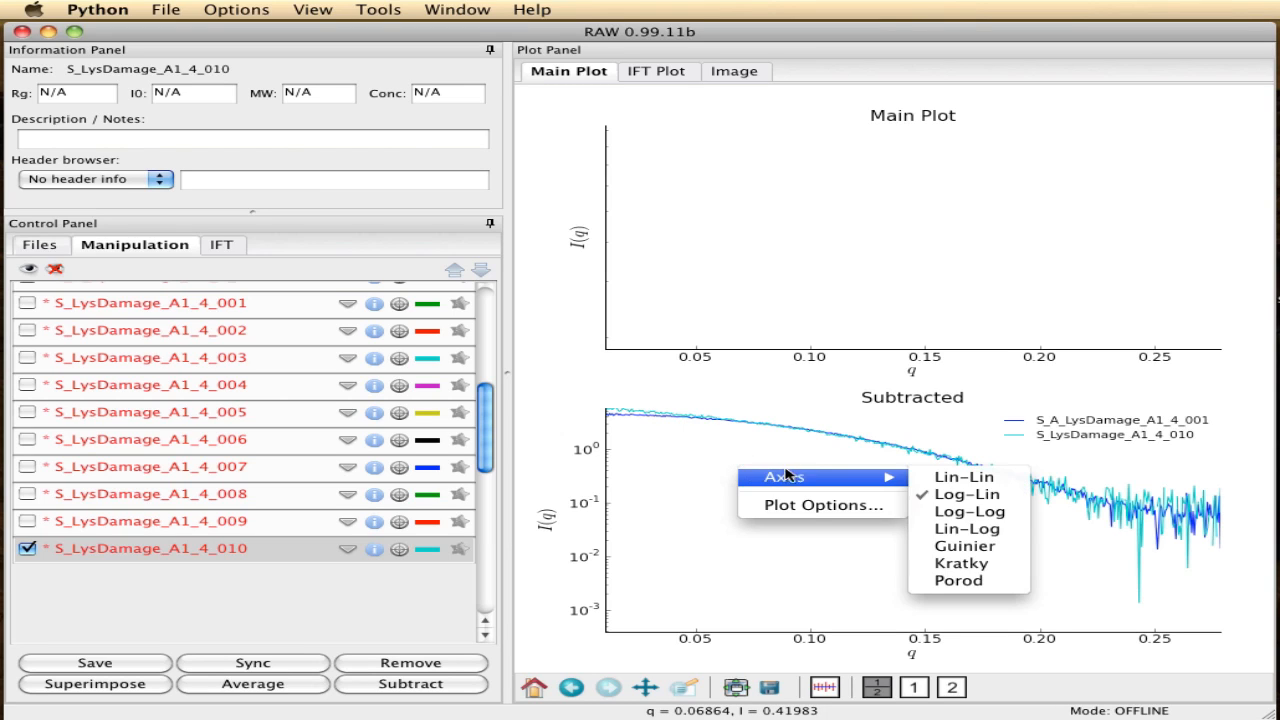
click(947, 552)
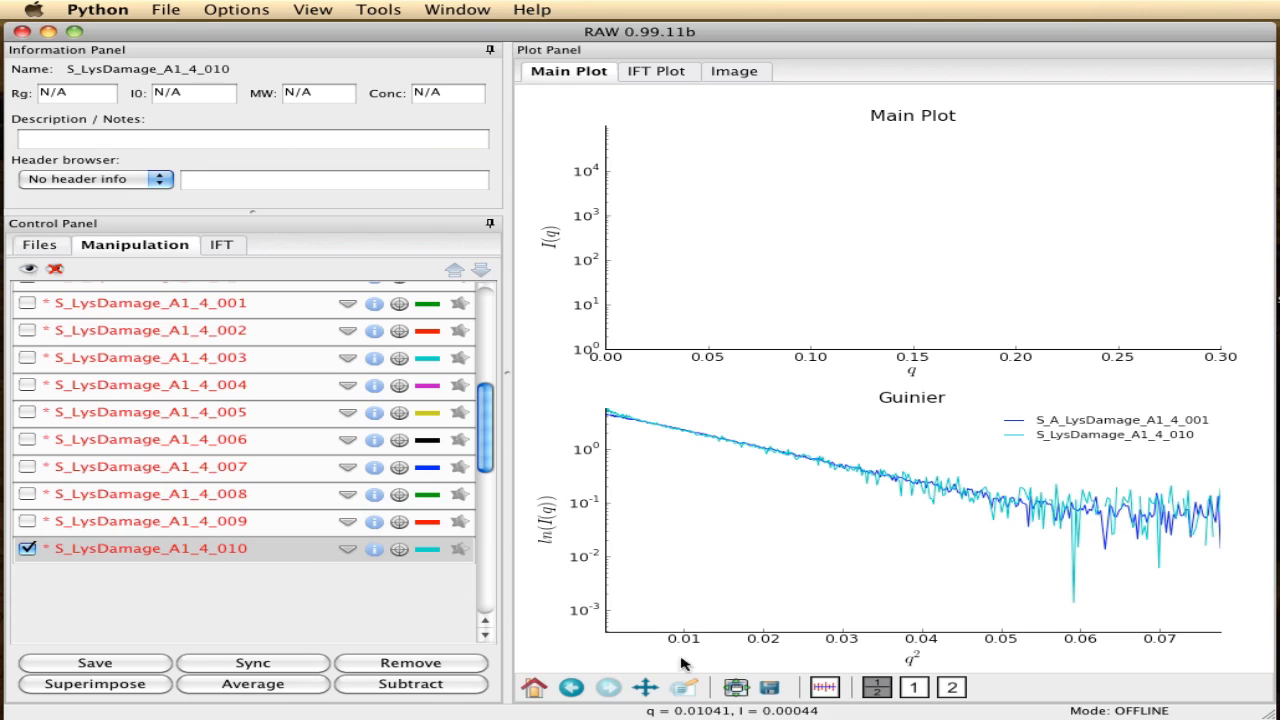
click(679, 696)
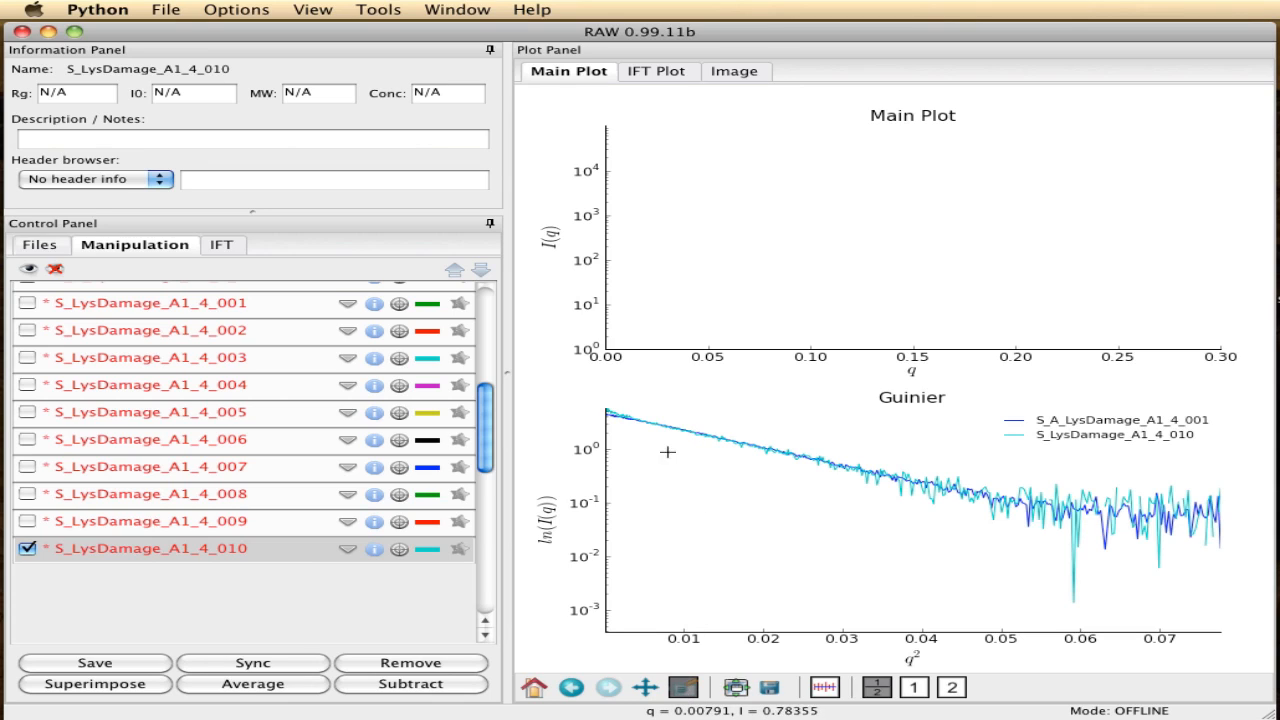
drag(647, 424, 605, 410)
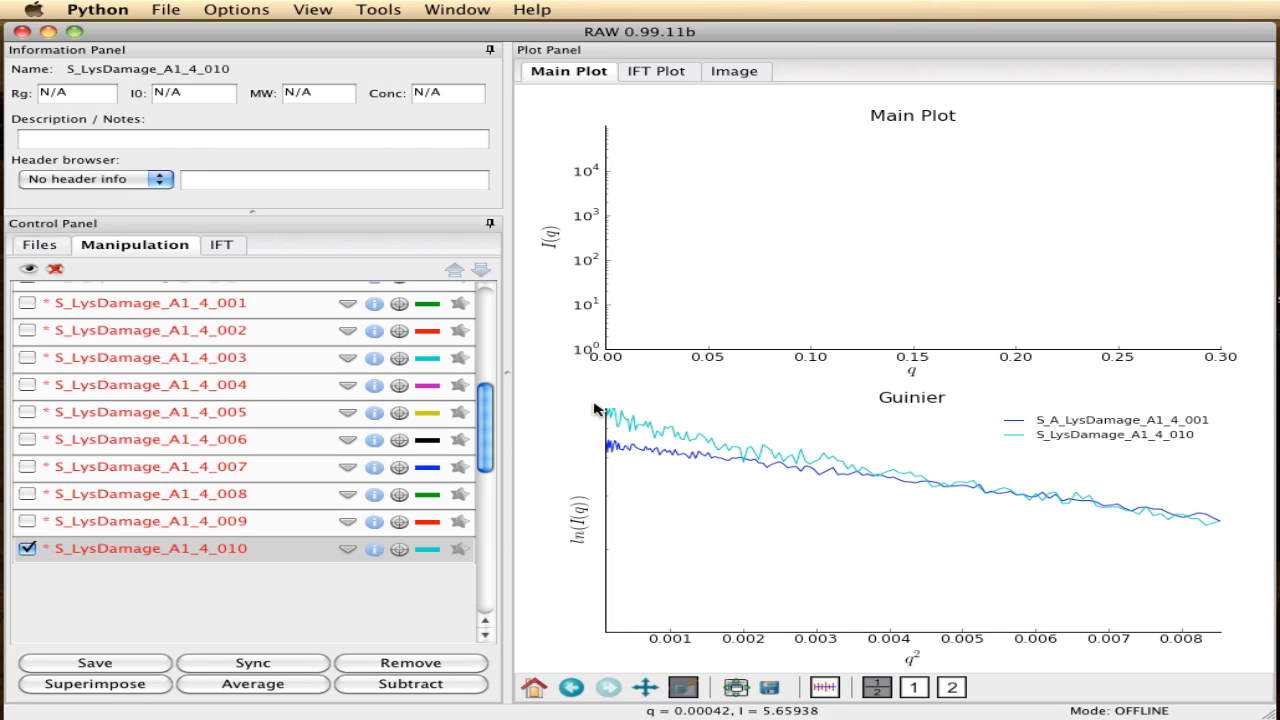
- Open the Guinier fit for S_LysDamage_A1_4_010 and set n_max to 145 and the sample concentration to 5.0 mg/ml
drag(481, 436, 481, 453)
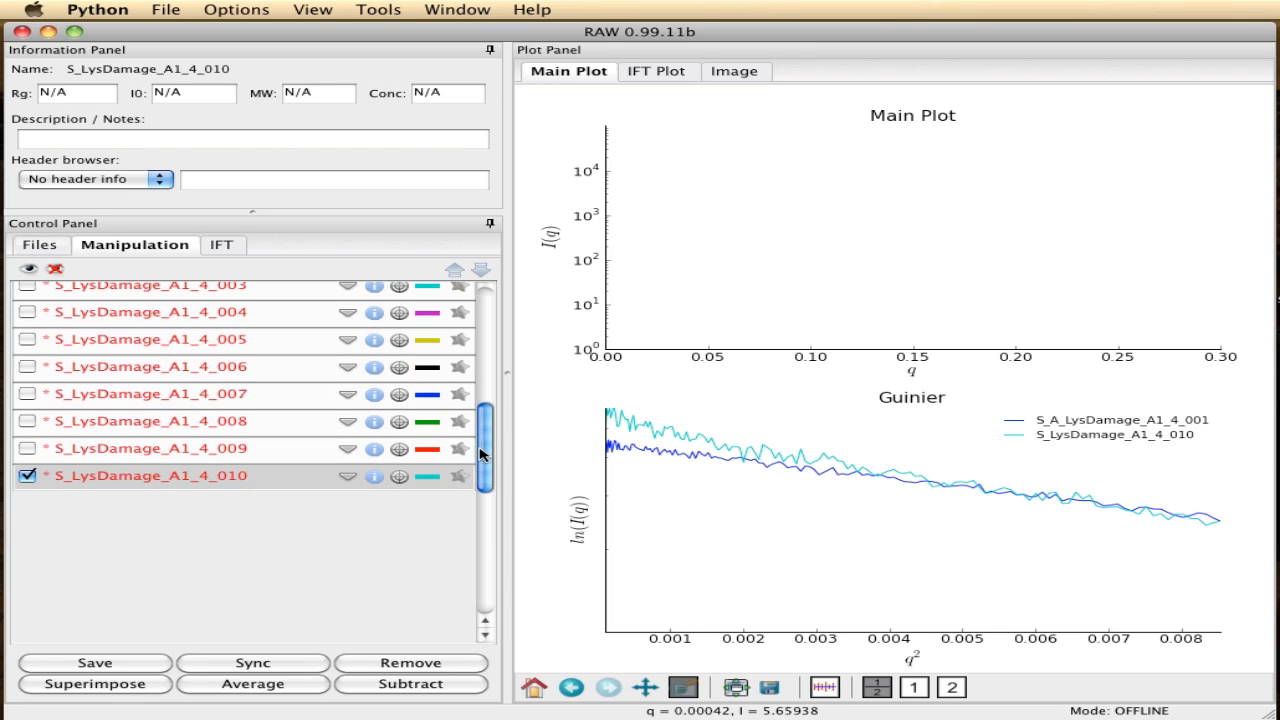
right_click(167, 480)
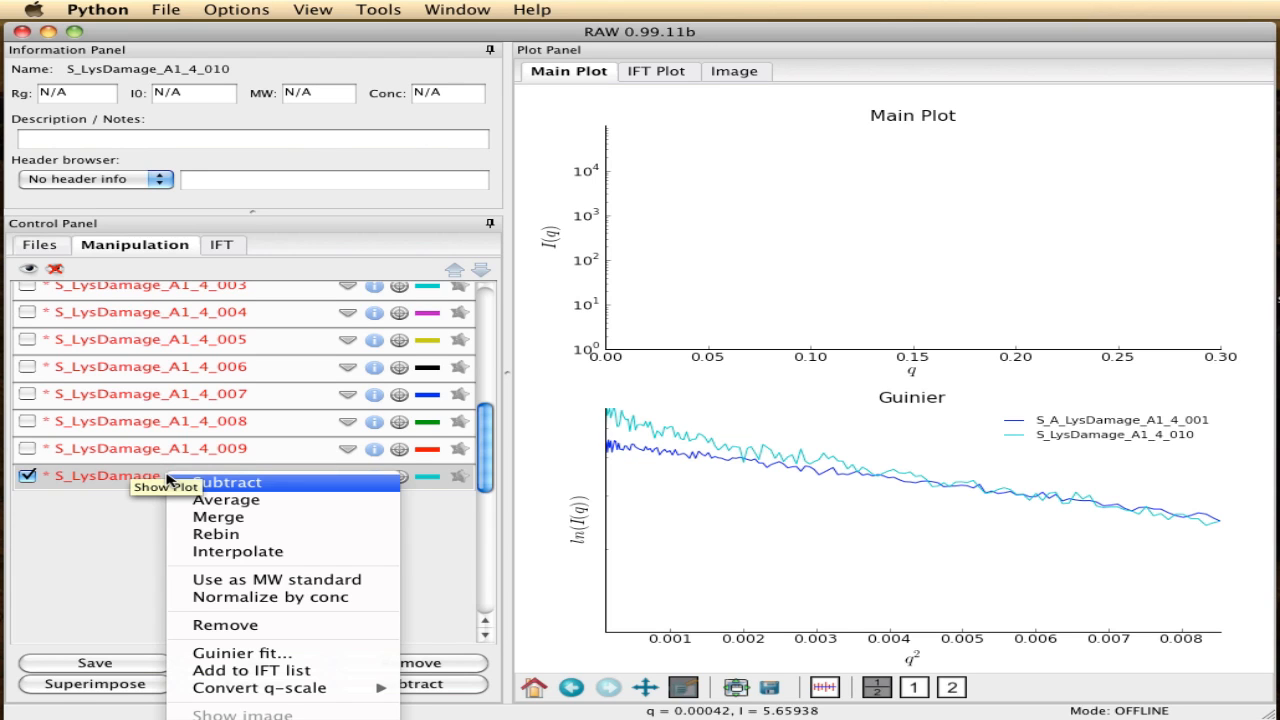
click(283, 654)
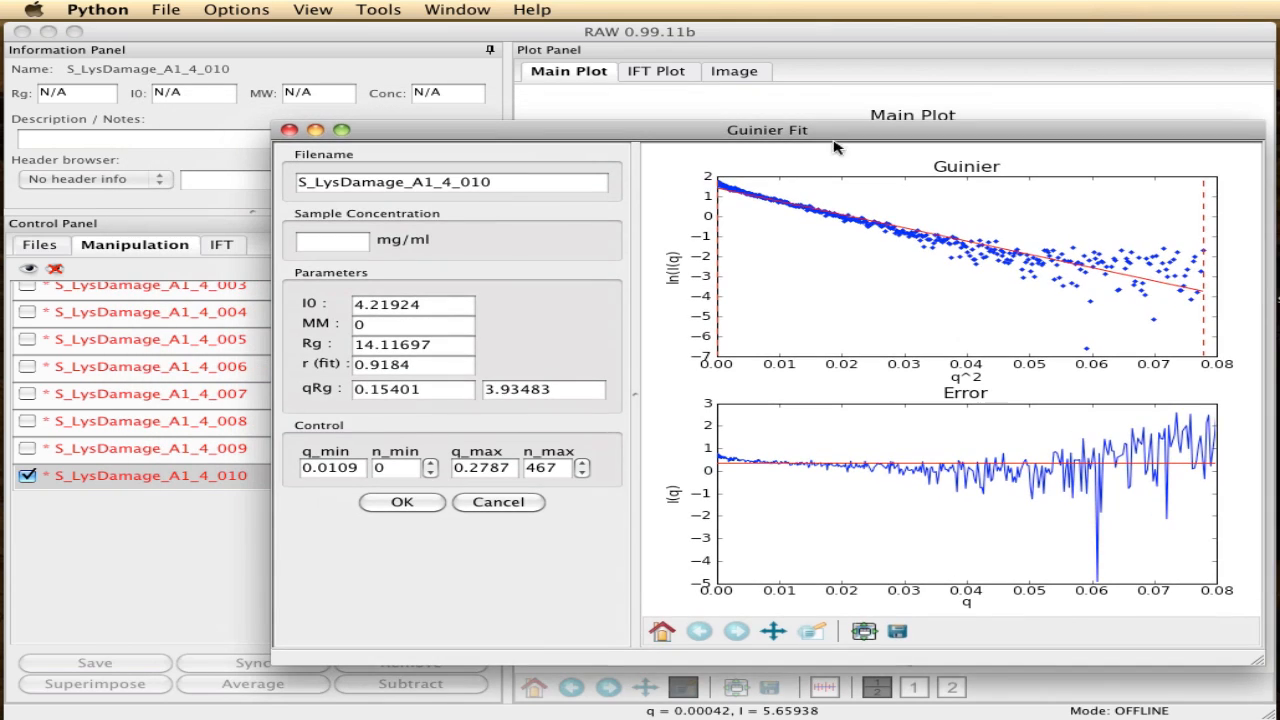
click(558, 469)
text(145)
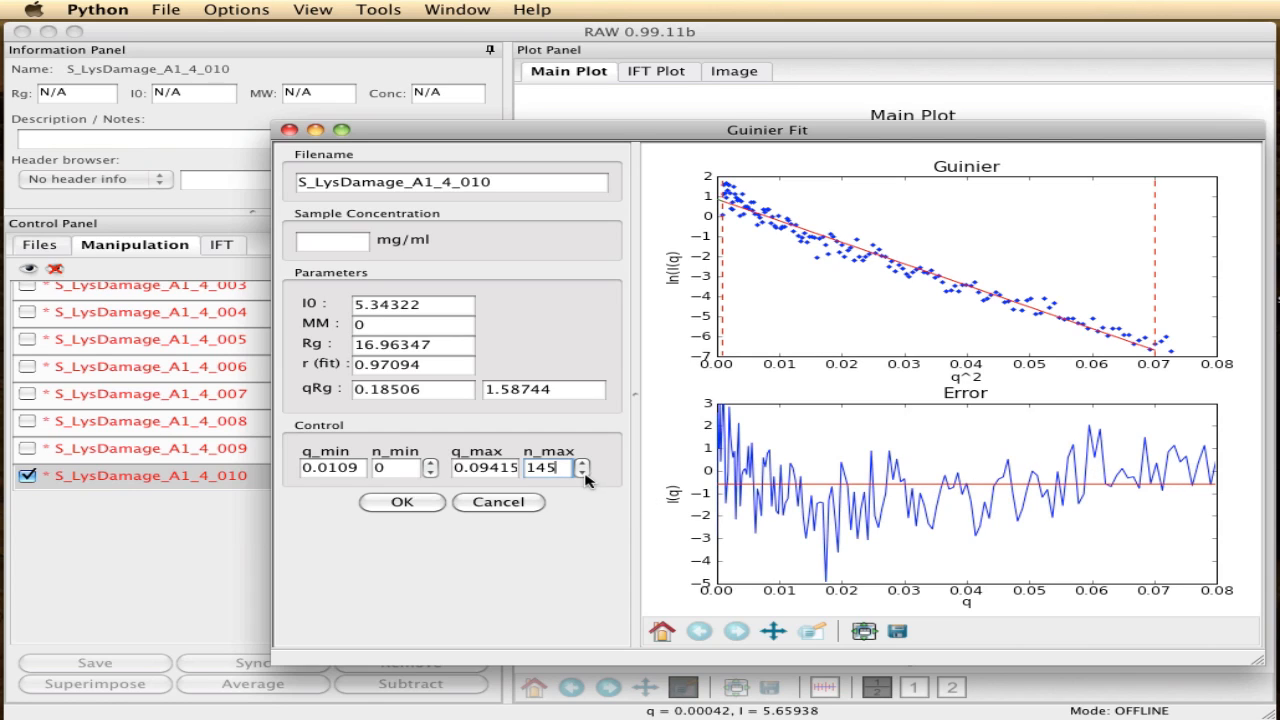
click(345, 241)
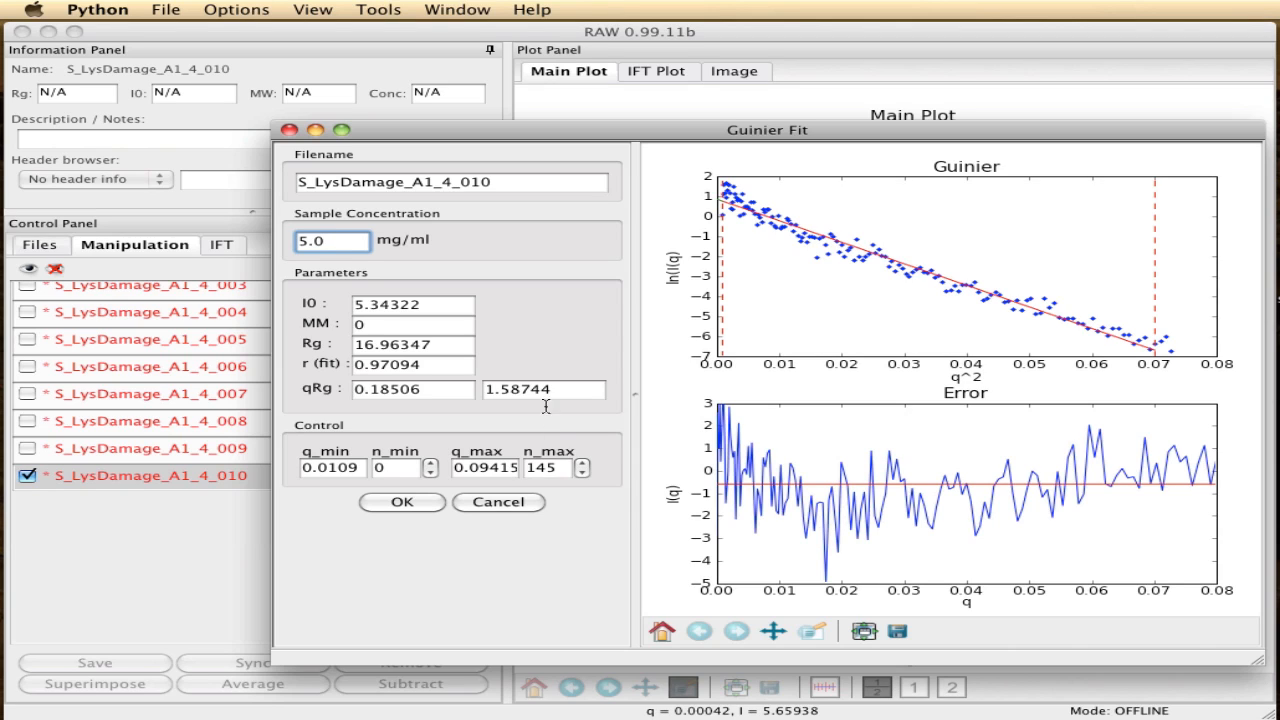
- Lower n_max to 109 in the Guinier fit of S_LysDamage_A1_4_010 and accept the fit
click(581, 473)
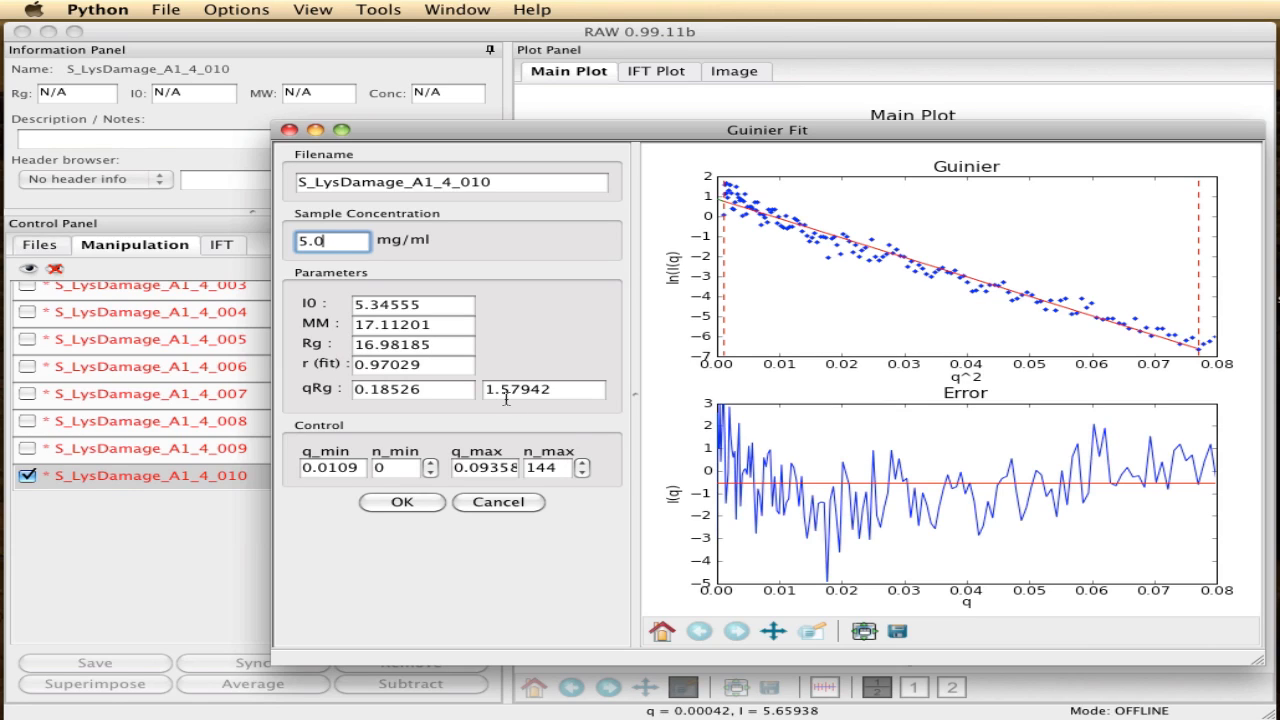
click(584, 473)
click(582, 472)
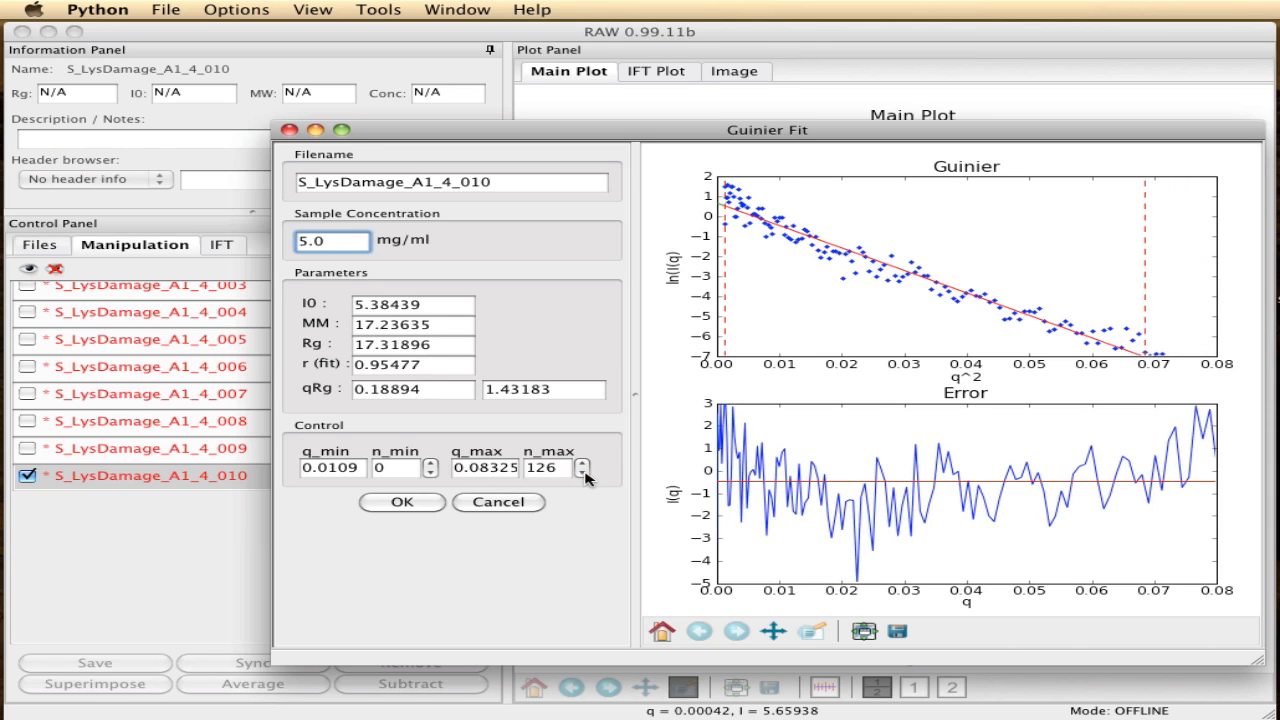
click(582, 472)
click(582, 472)
click(582, 472)
click(582, 472)
click(582, 472)
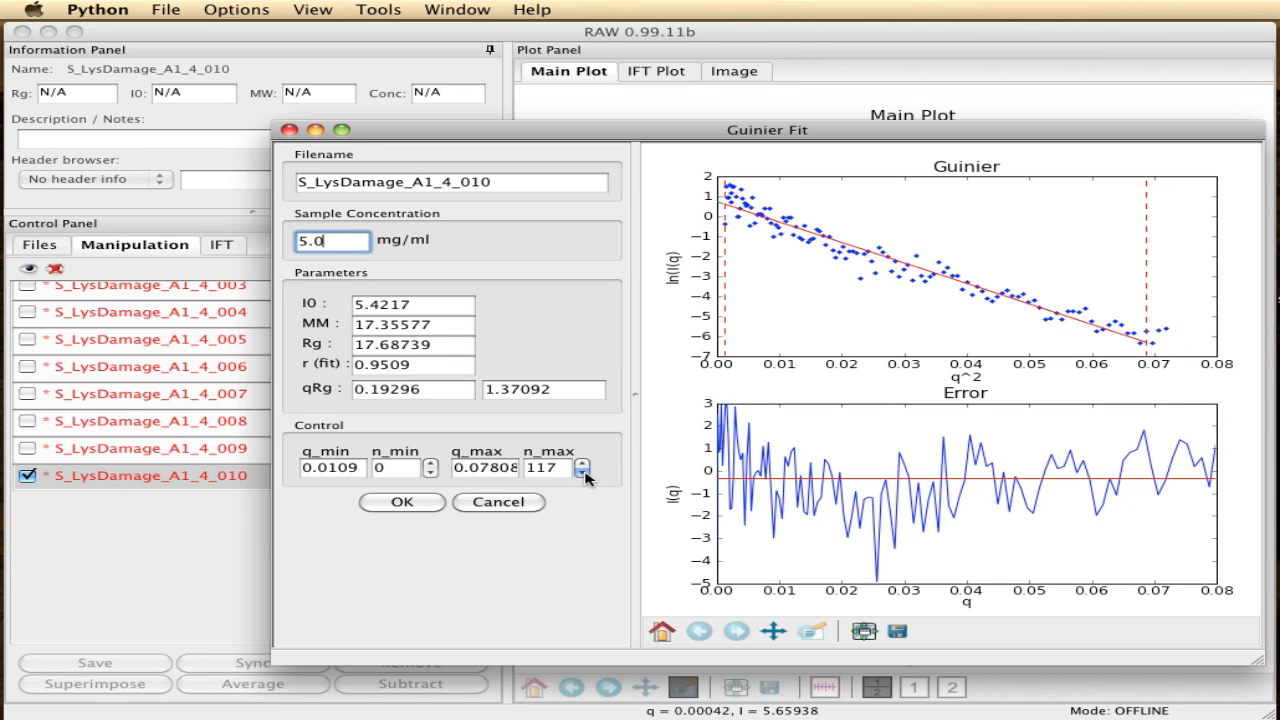
click(582, 472)
click(582, 472)
click(582, 472)
click(582, 472)
click(582, 472)
click(582, 472)
click(582, 472)
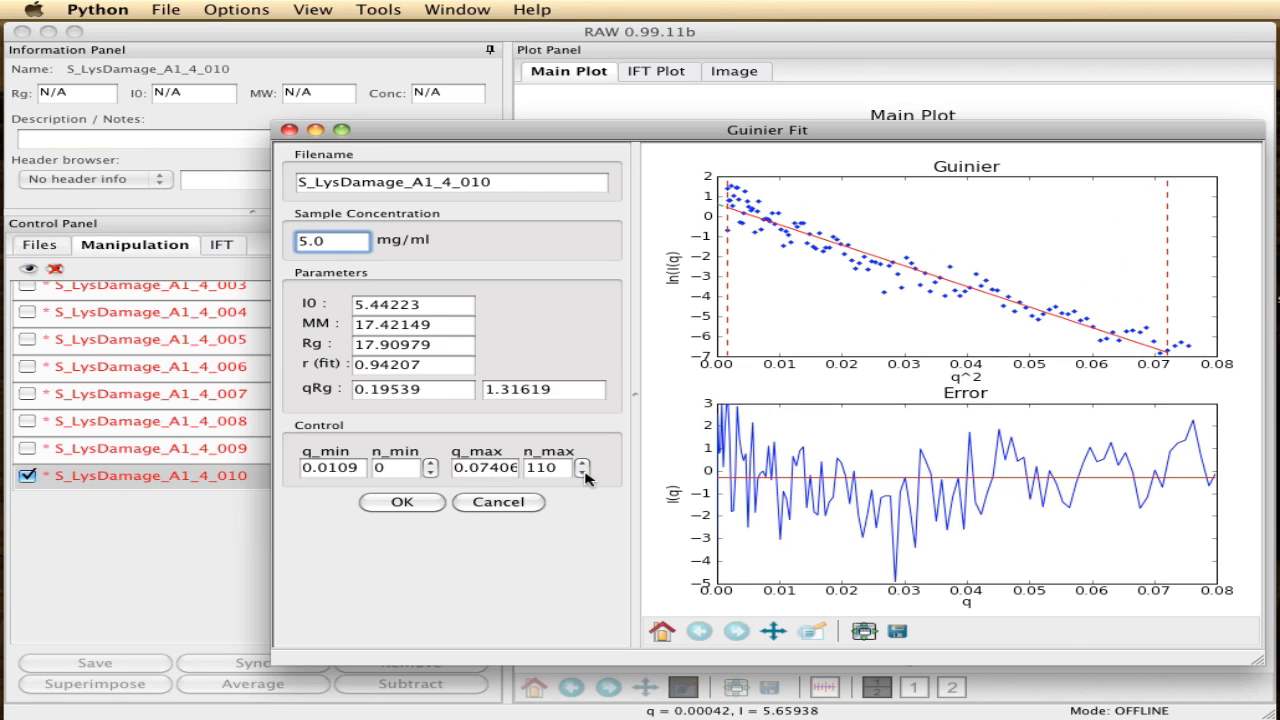
click(582, 472)
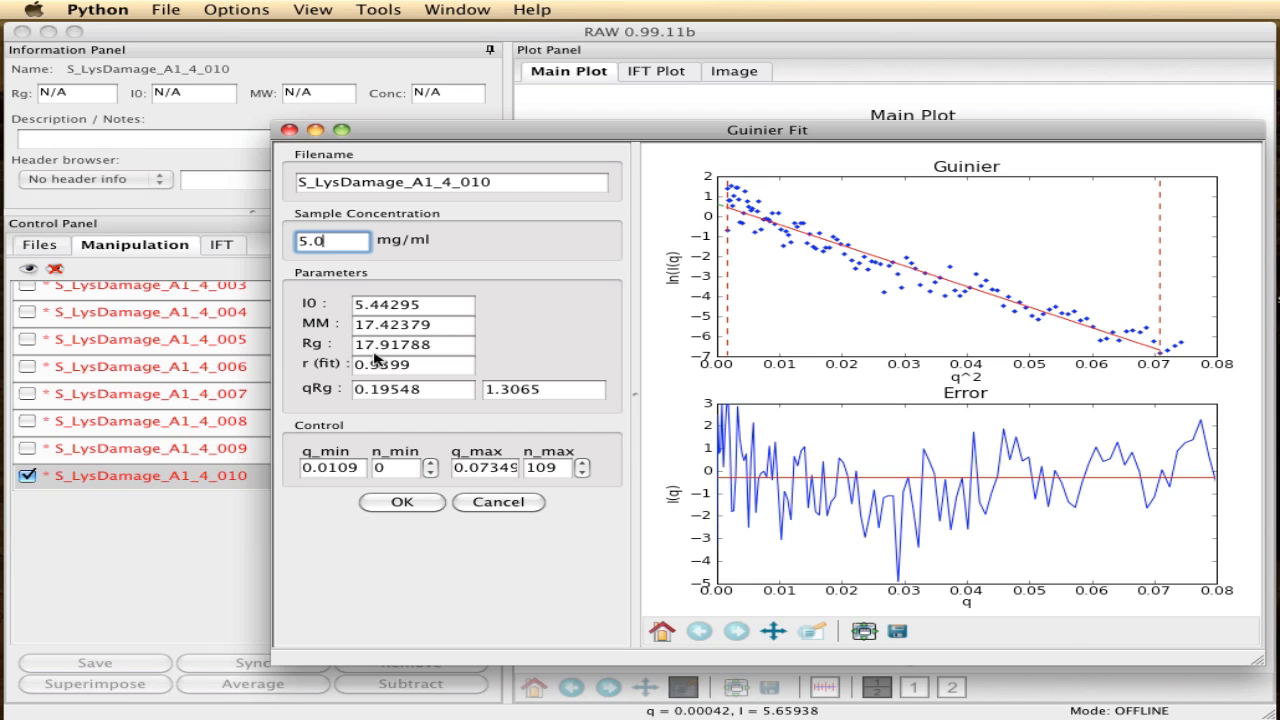
click(402, 502)
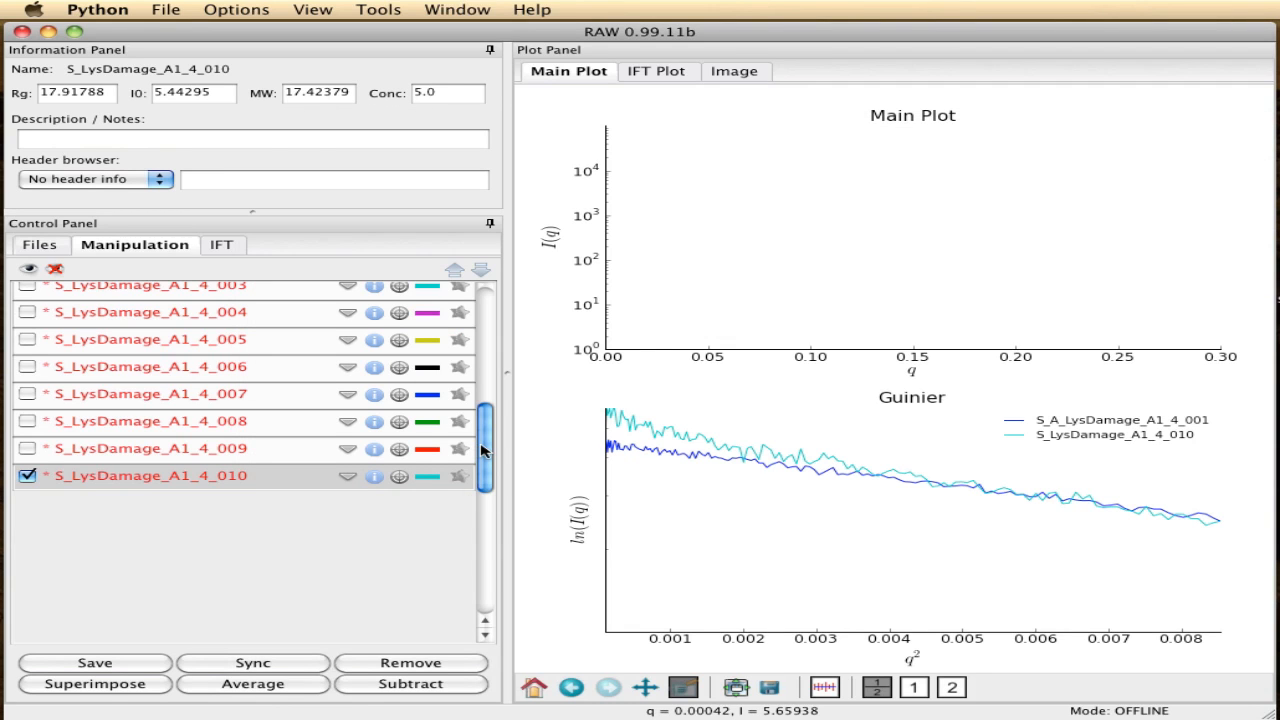
drag(482, 447, 486, 322)
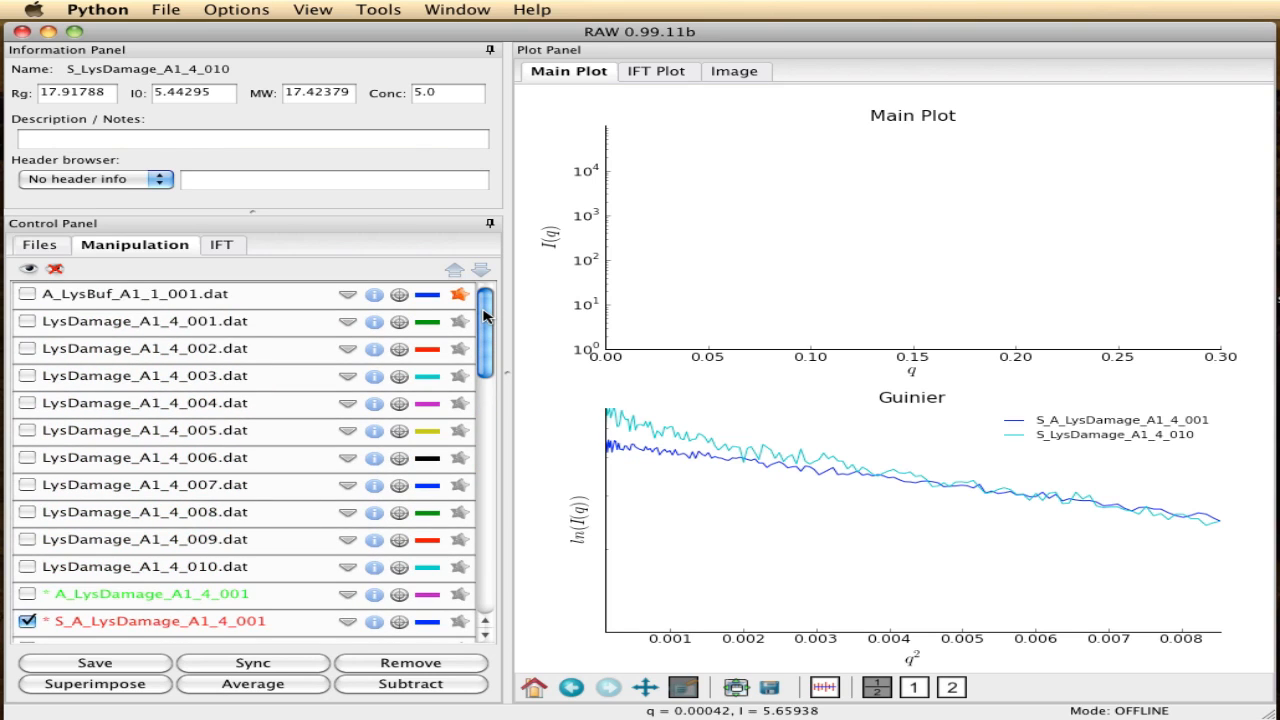